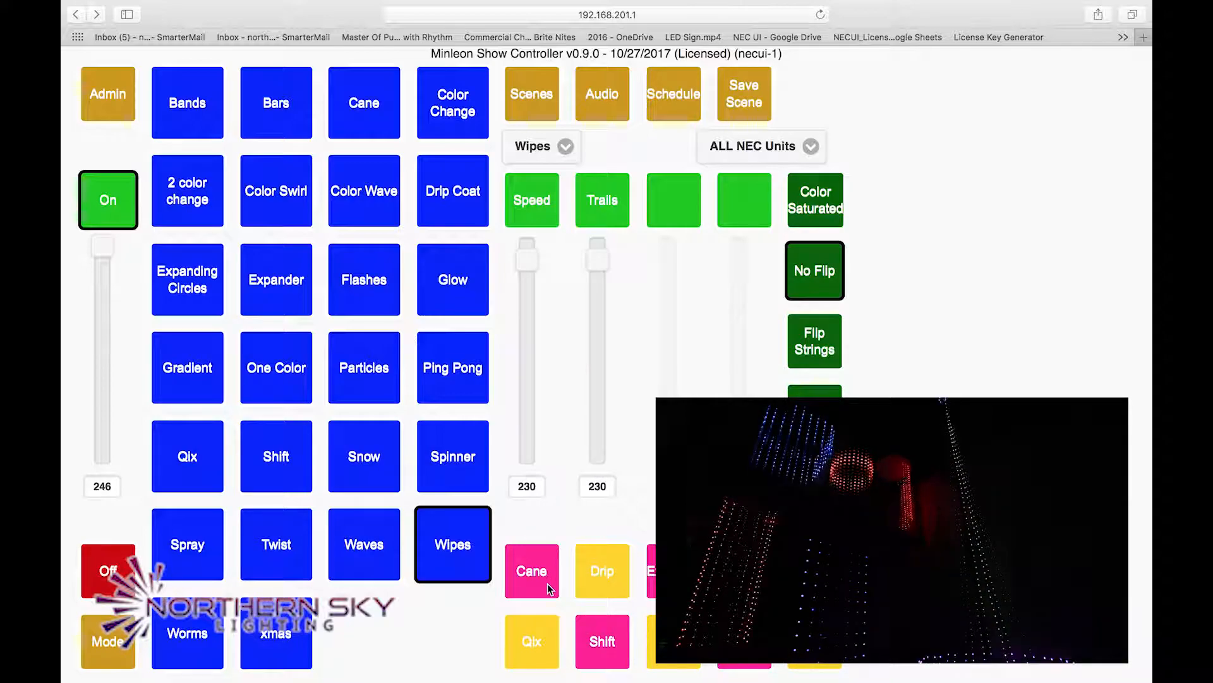
- Preview the first four preset scenes in turn, from Cane and Drip through to Flashes
{"action": "left_click", "coordinate": [531, 560]}
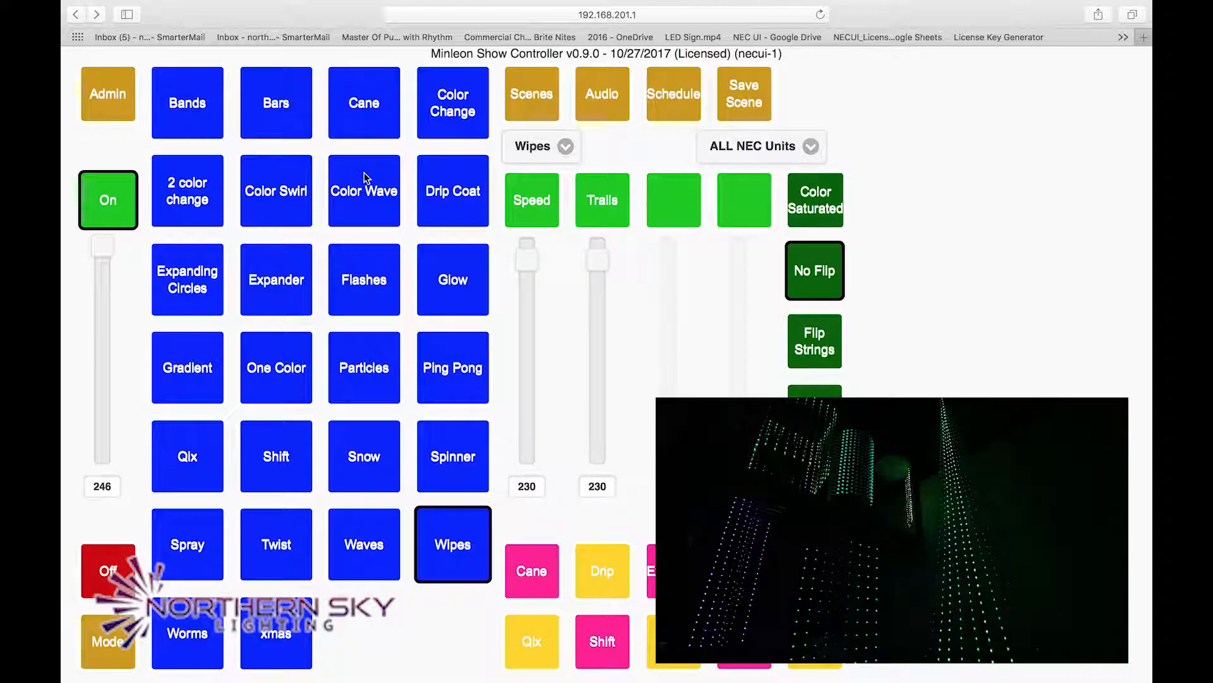
{"action": "left_click", "coordinate": [538, 573]}
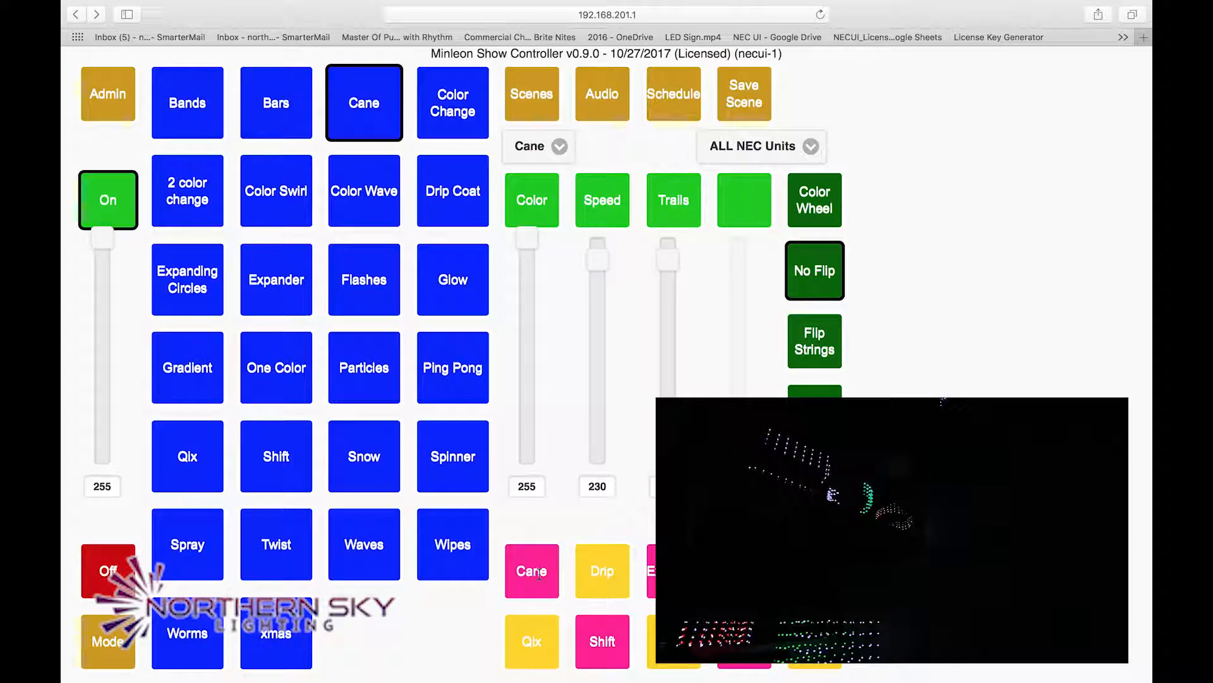
{"action": "left_click", "coordinate": [603, 572]}
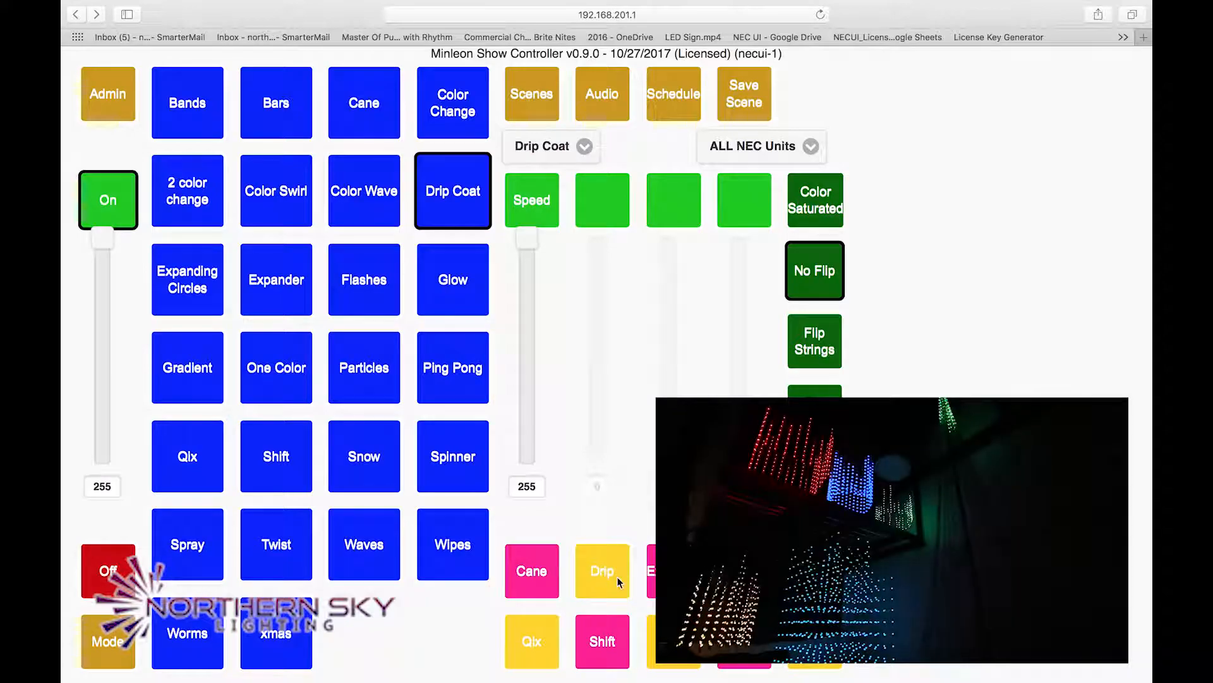
{"action": "left_click", "coordinate": [674, 571]}
{"action": "left_click", "coordinate": [745, 571]}
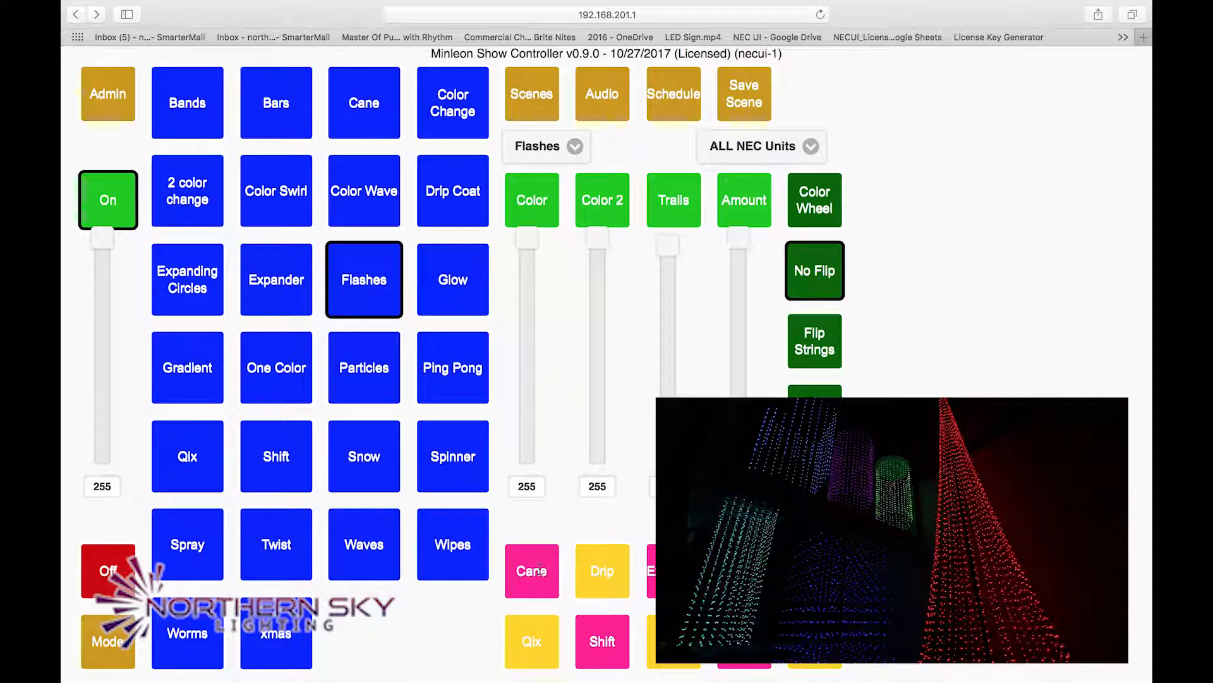
- Run the Cane effect on all NEC units with the colour mode set to Color Saturated and the speed set to 243
{"action": "left_click", "coordinate": [538, 570]}
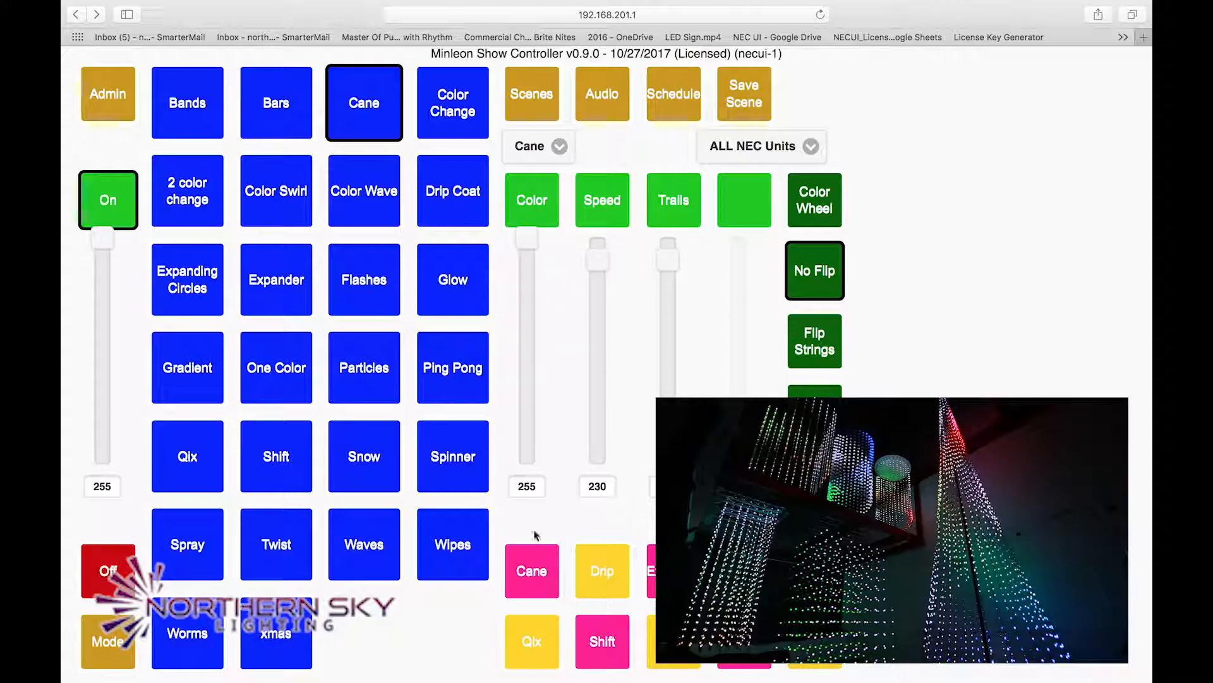
{"action": "left_click", "coordinate": [351, 105]}
{"action": "left_click", "coordinate": [814, 197]}
{"action": "left_click", "coordinate": [814, 198]}
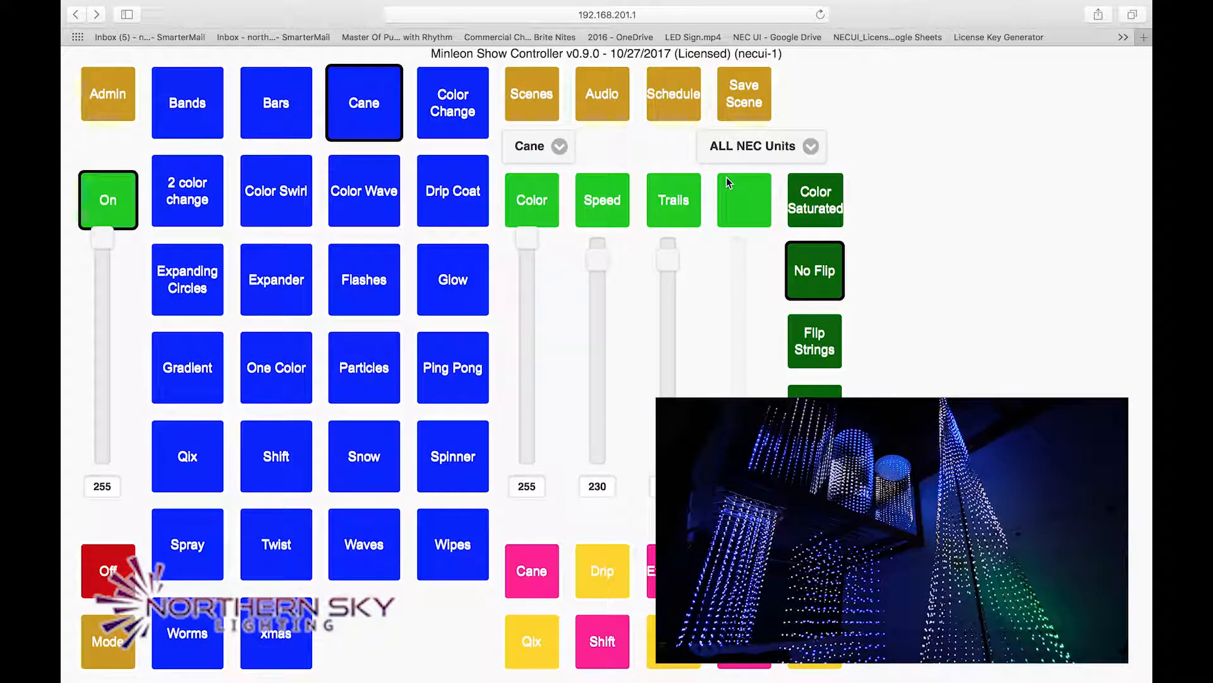
{"action": "left_click_drag", "start_coordinate": [601, 261], "coordinate": [605, 254]}
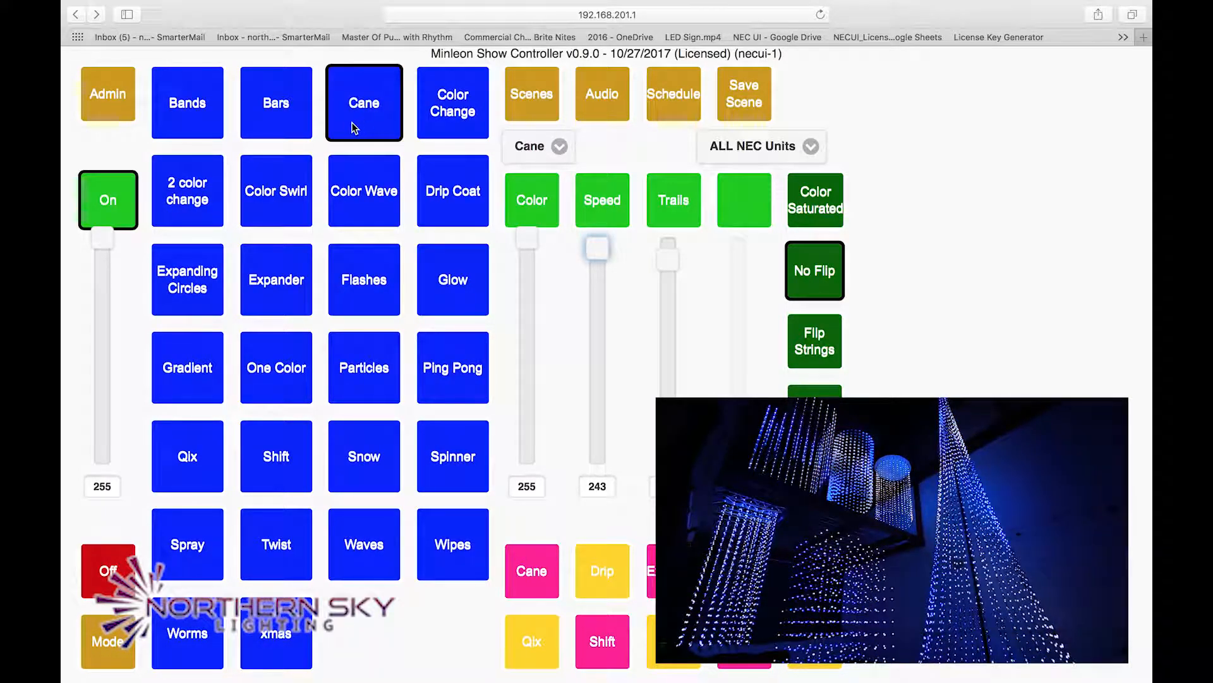
{"action": "left_click", "coordinate": [758, 151]}
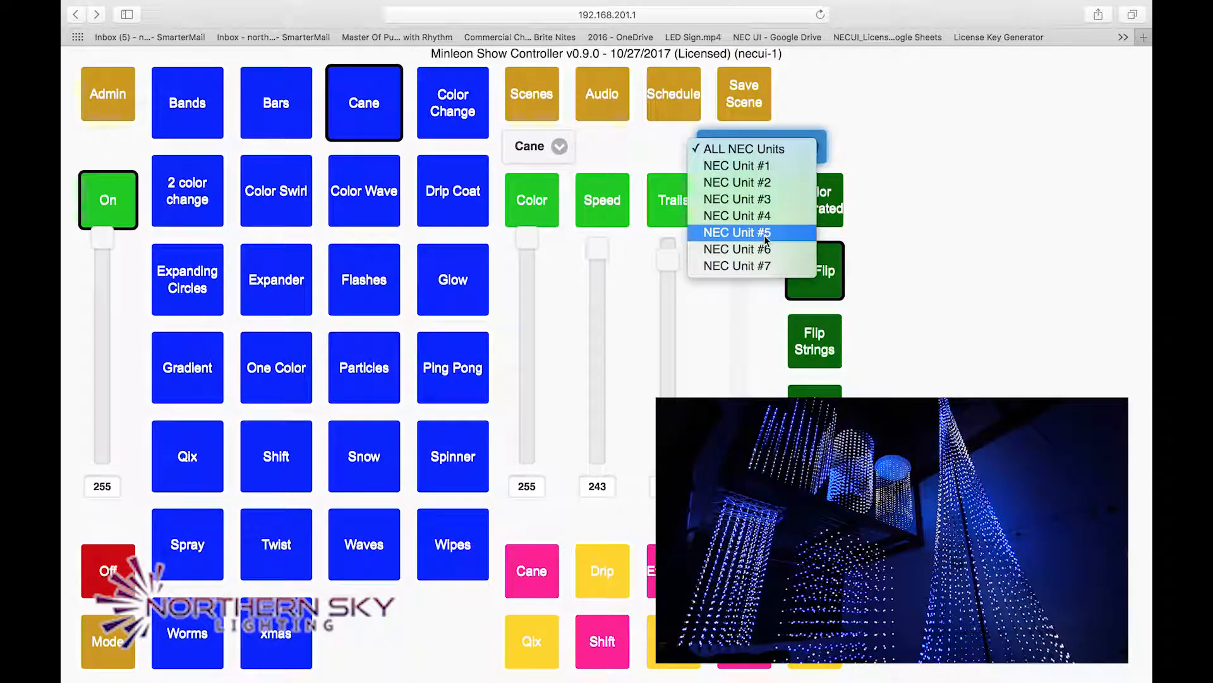
{"action": "left_click", "coordinate": [829, 97]}
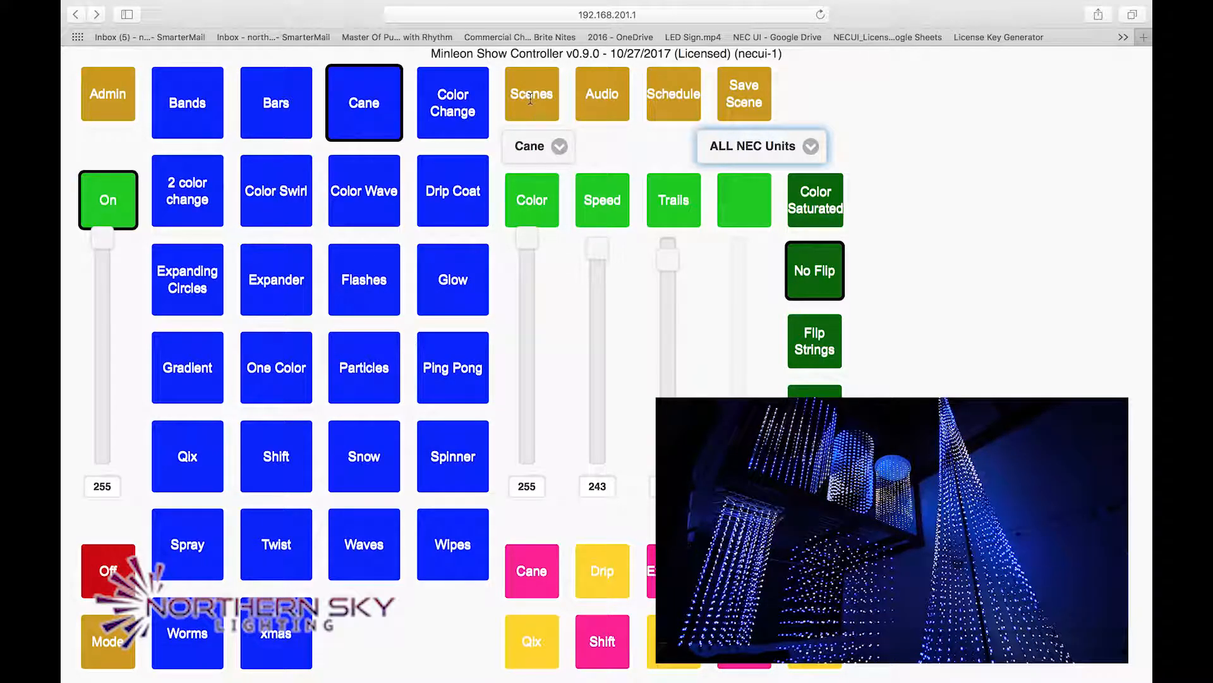
- Save the current effect as a new scene named Cane Blue, without audio
{"action": "left_click", "coordinate": [751, 92]}
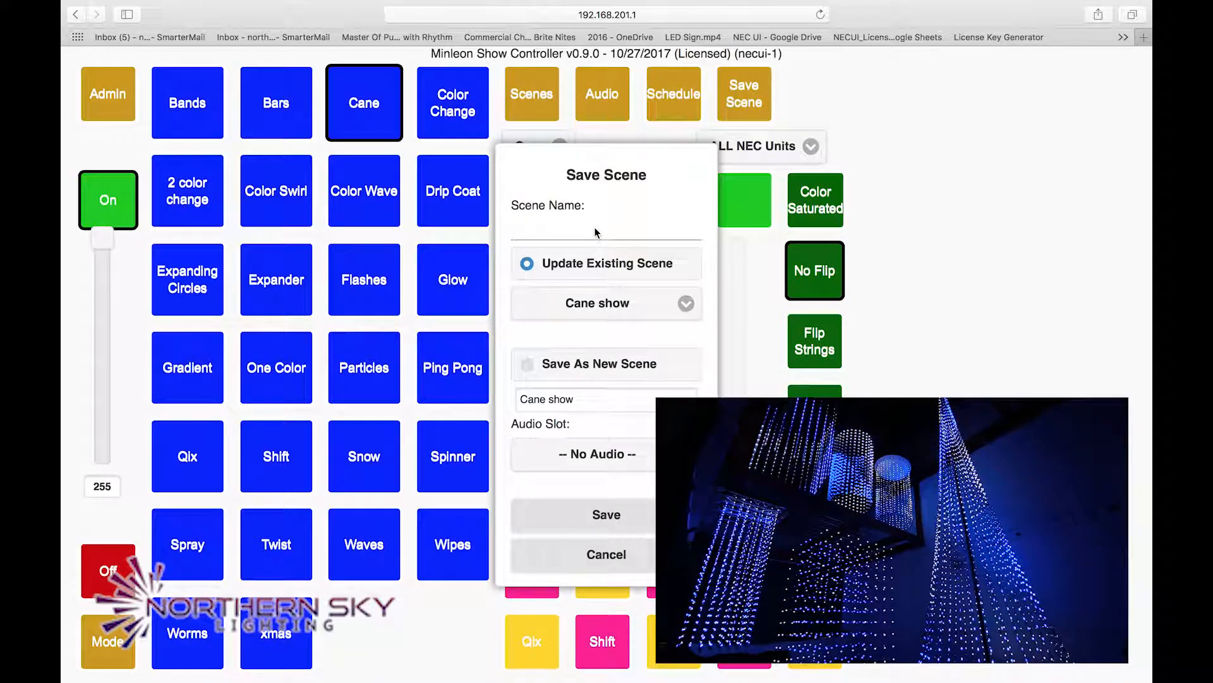
{"action": "left_click", "coordinate": [527, 365]}
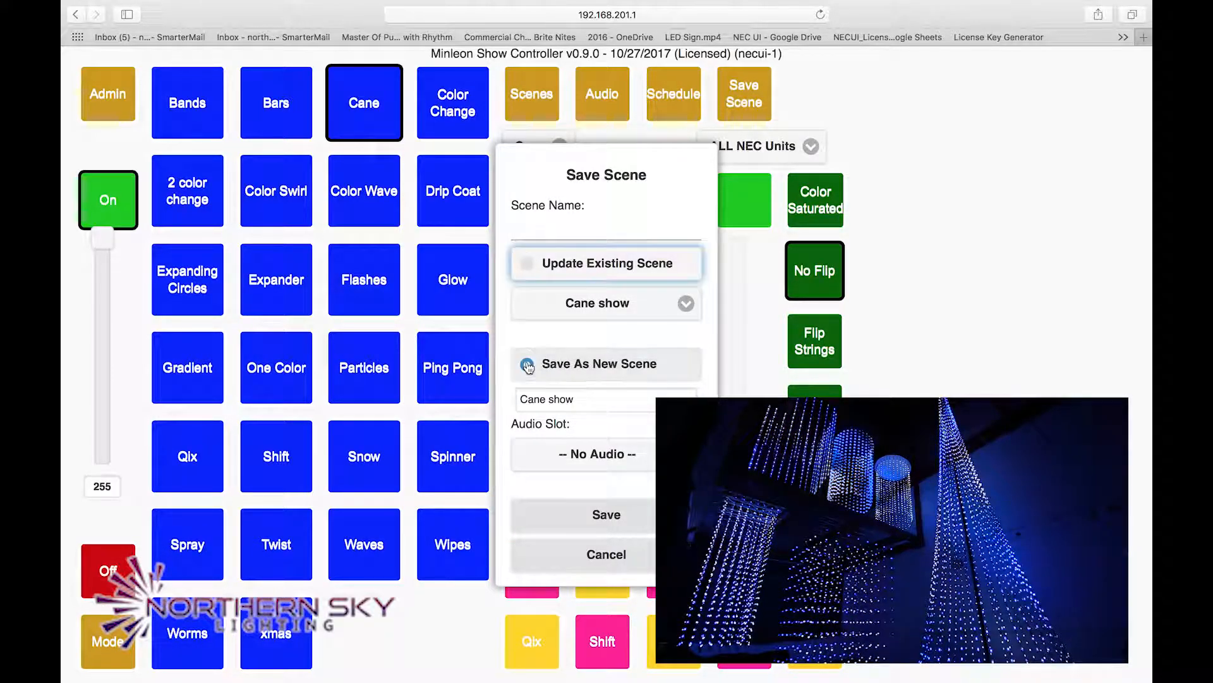
{"action": "double_click", "coordinate": [549, 397]}
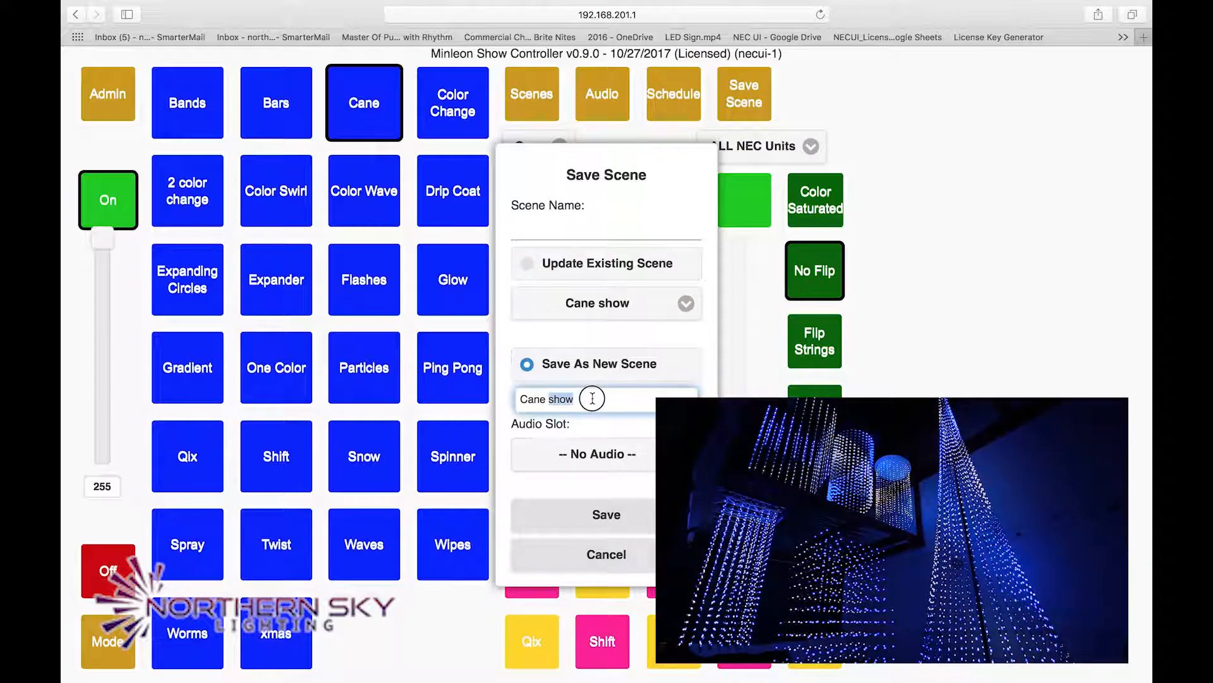
{"action": "type", "text": "Blue"}
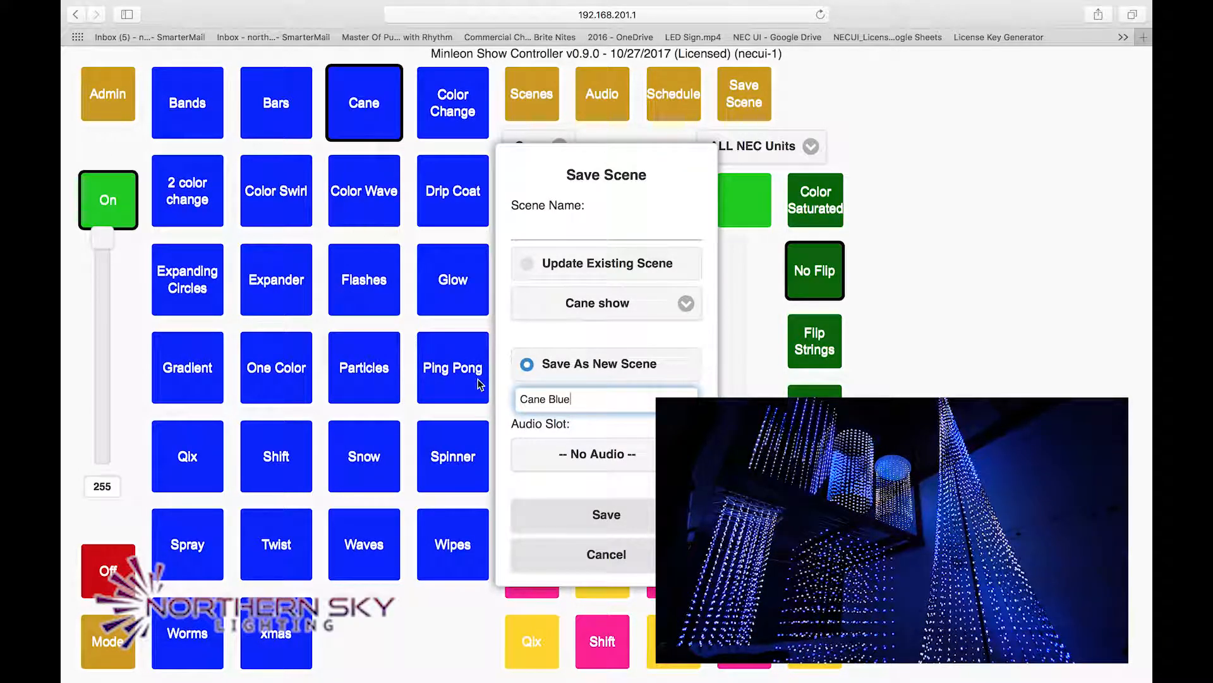
{"action": "left_click", "coordinate": [598, 512]}
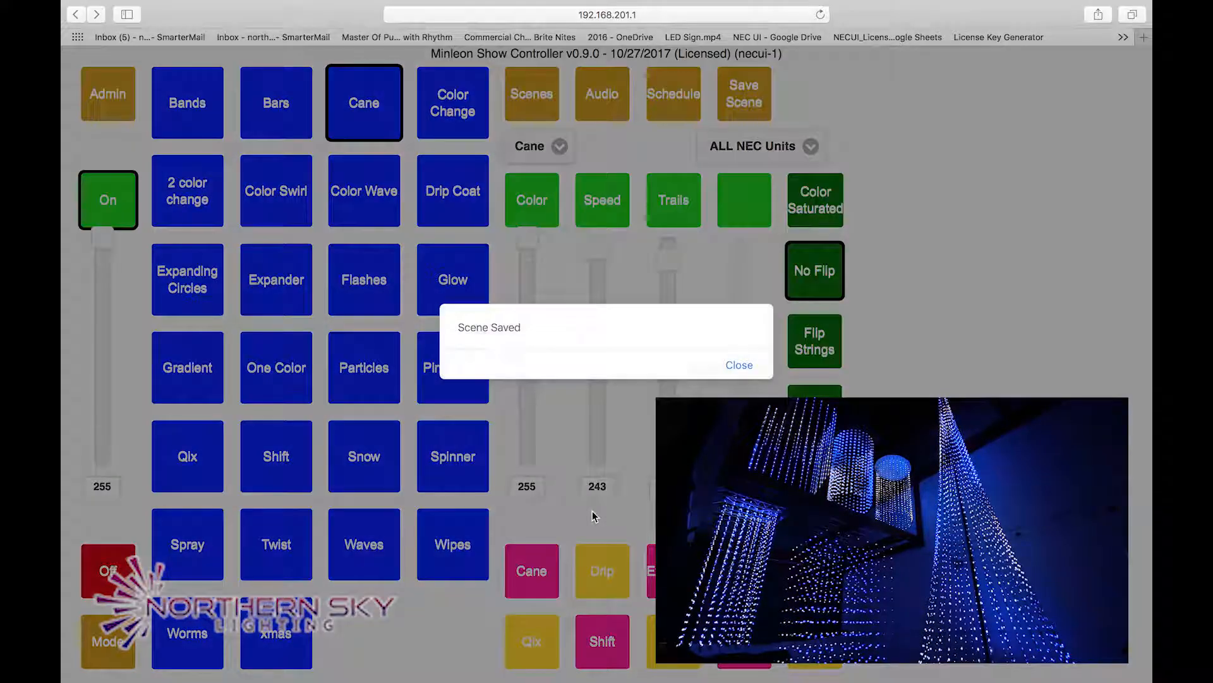
{"action": "left_click", "coordinate": [739, 366]}
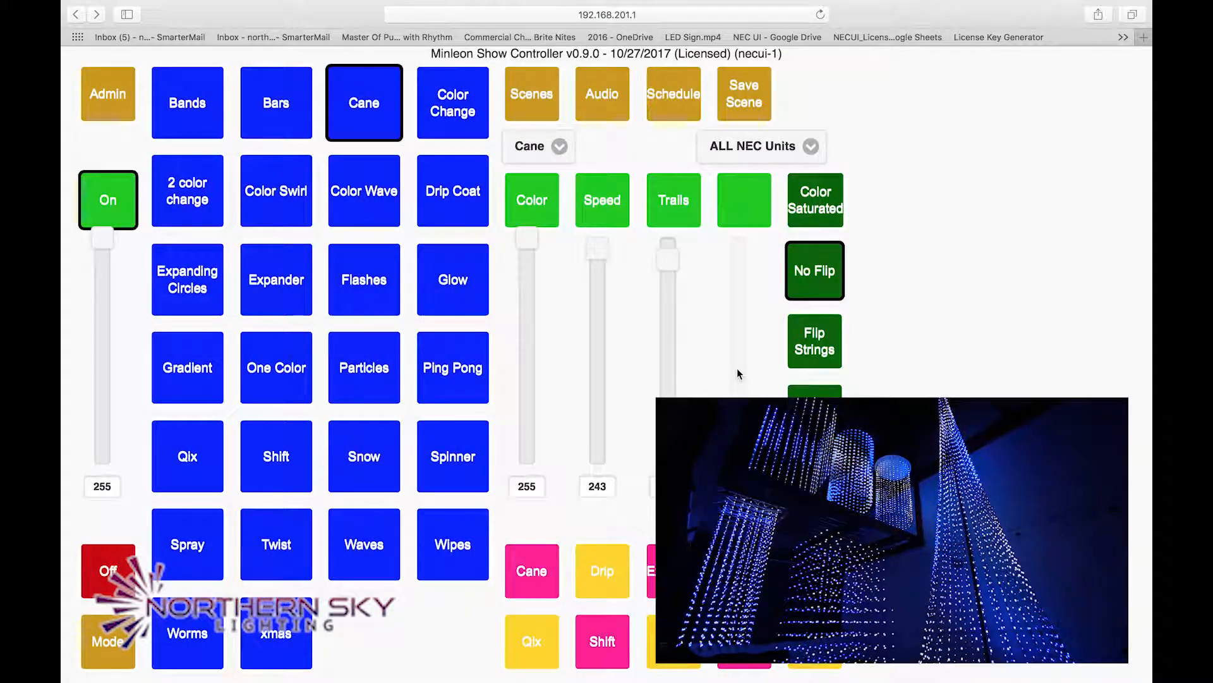
- Reconfigure the Cane preset button with the scene Cane Blue, the colour DarkBlue and the label Cane Blue
{"action": "left_click", "coordinate": [536, 572]}
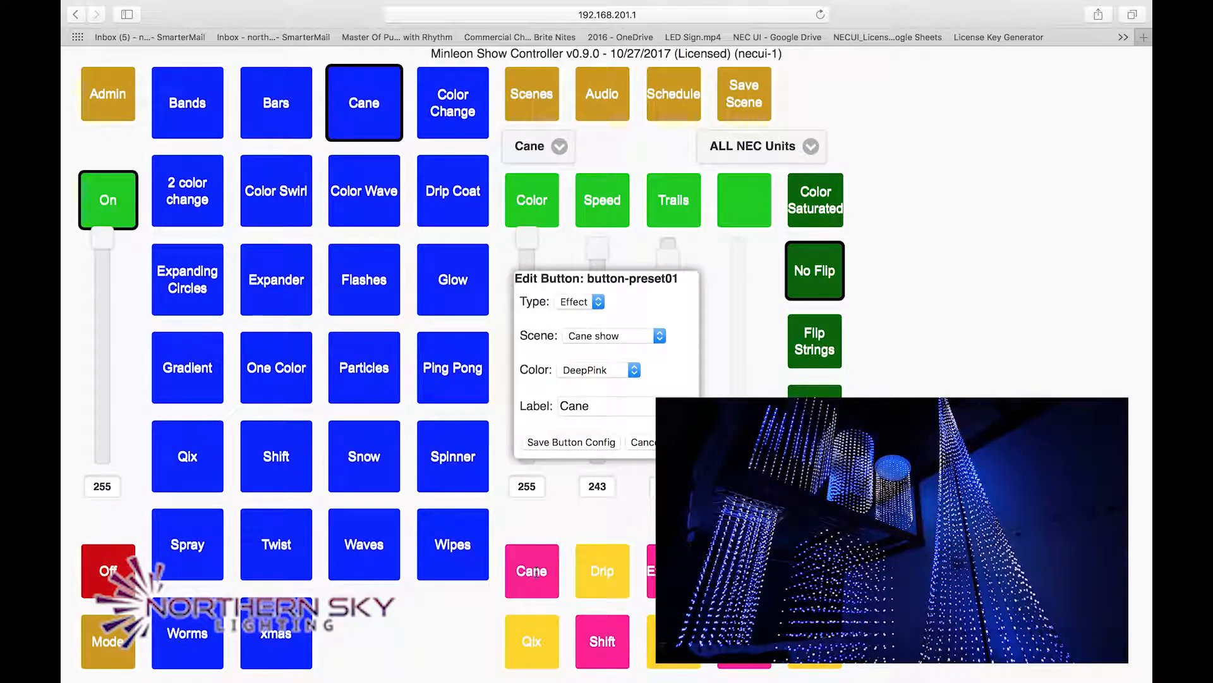
{"action": "left_click", "coordinate": [657, 337]}
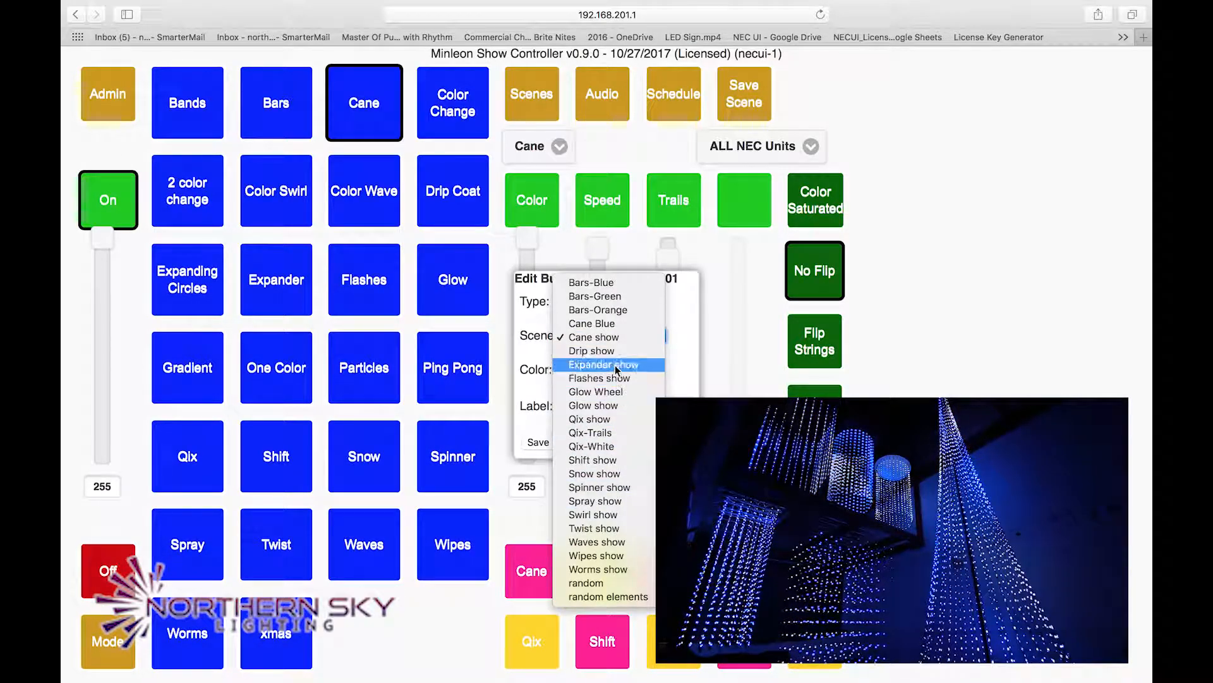
{"action": "left_click", "coordinate": [604, 327]}
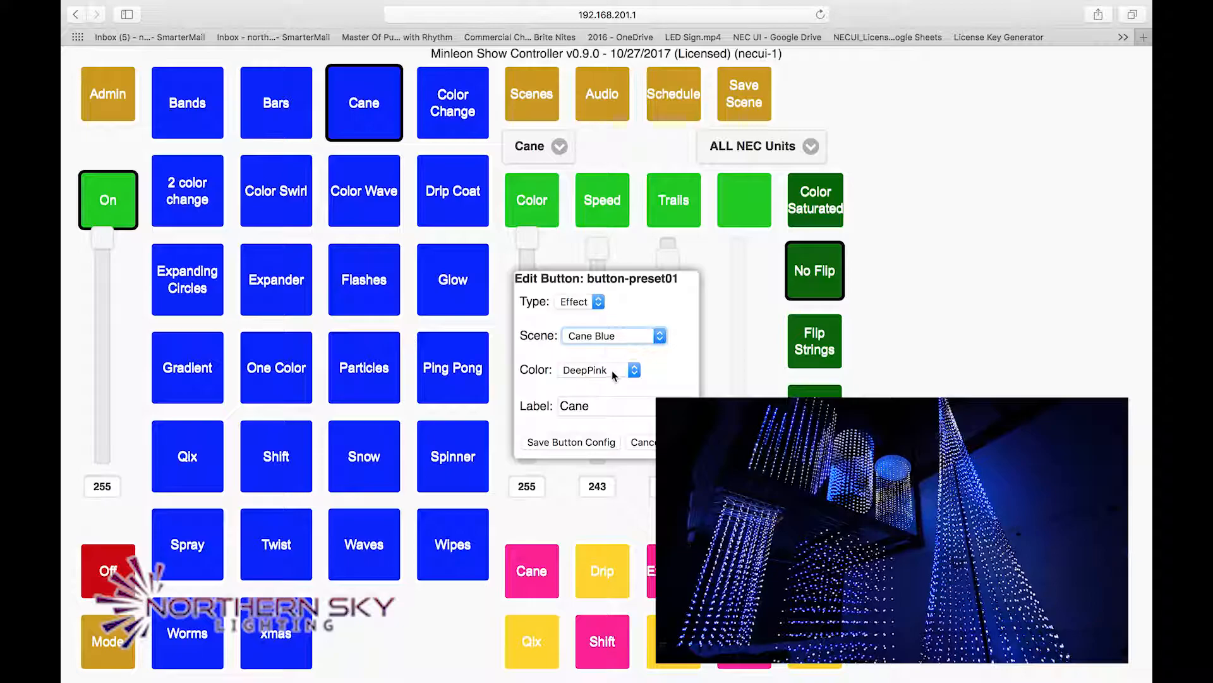
{"action": "left_click", "coordinate": [634, 371]}
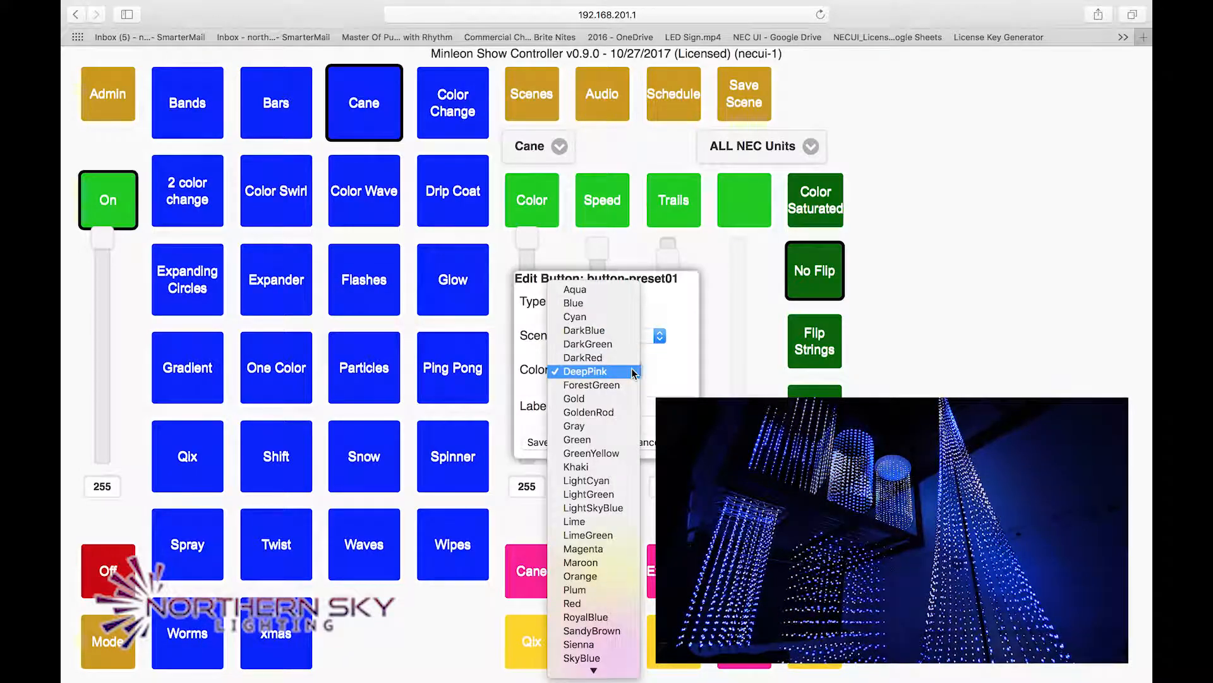
{"action": "left_click", "coordinate": [593, 330]}
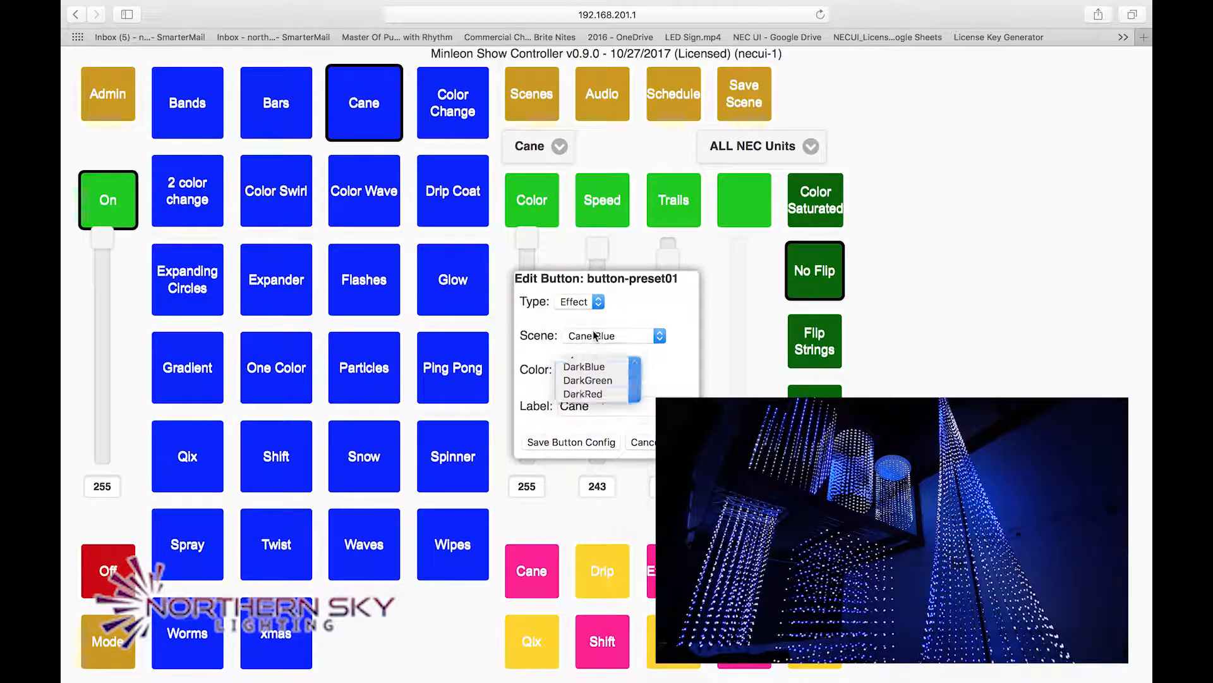
{"action": "left_click", "coordinate": [596, 405]}
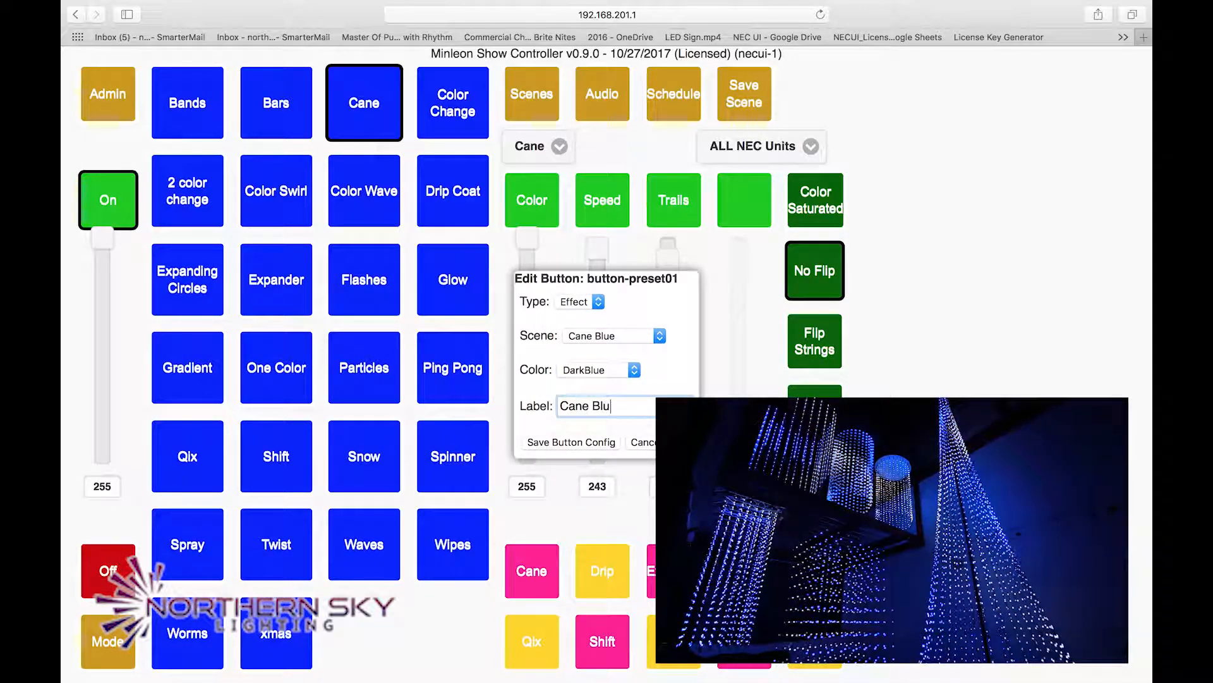
{"action": "left_click", "coordinate": [582, 434]}
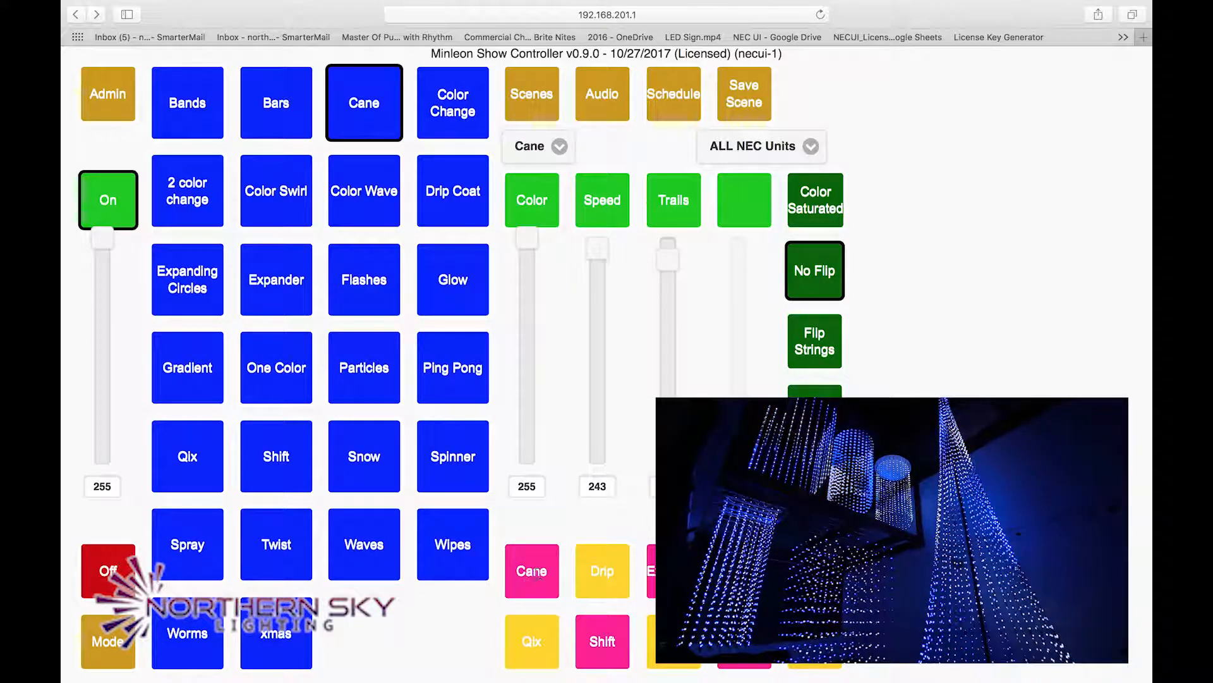
- Test the Cane Blue preset button by playing the Drip preset and switching back to Cane Blue
{"action": "mouse_move", "coordinate": [822, 7]}
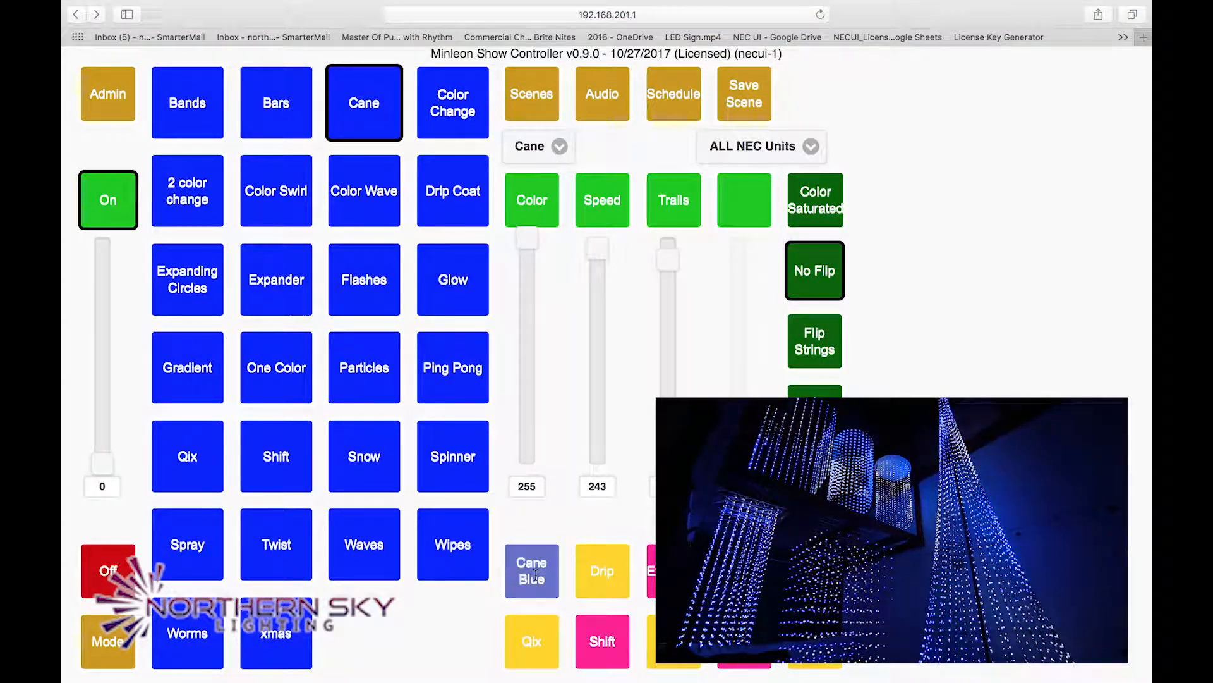
{"action": "left_click", "coordinate": [603, 572]}
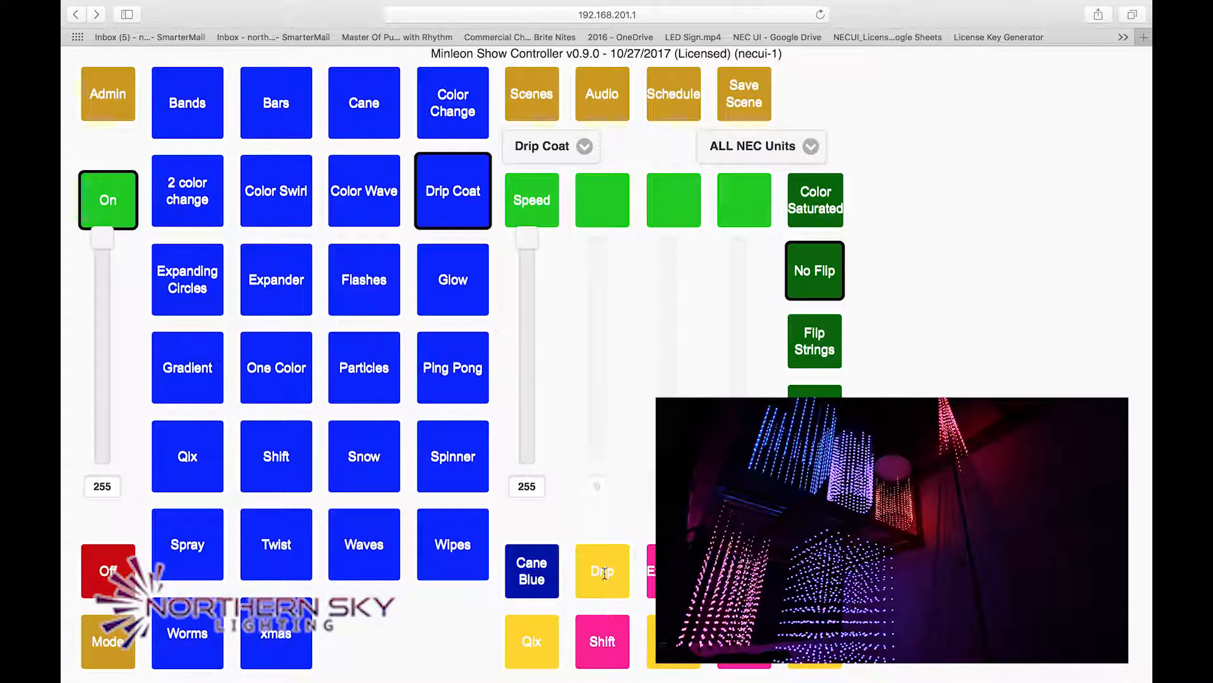
{"action": "left_click", "coordinate": [539, 572]}
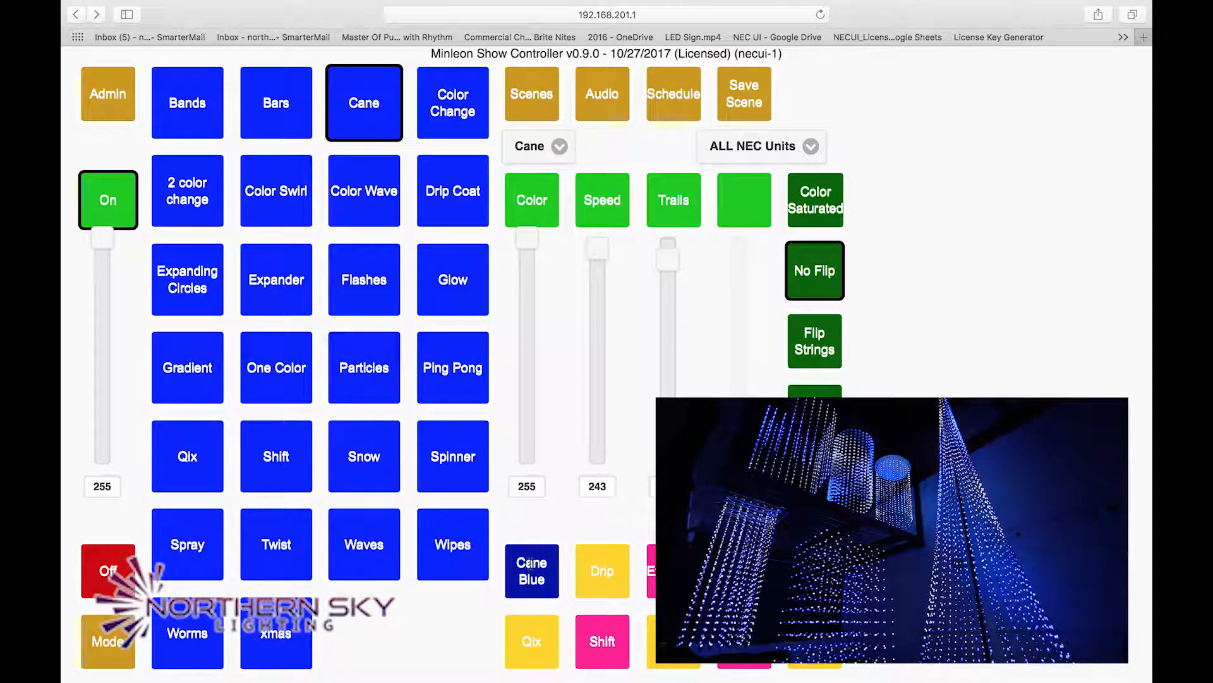
- Change the controller mode to the audio slot grid and play Worms Show, Spinner Show and Glow Wheel in turn
{"action": "left_click", "coordinate": [115, 636]}
{"action": "left_click", "coordinate": [115, 635]}
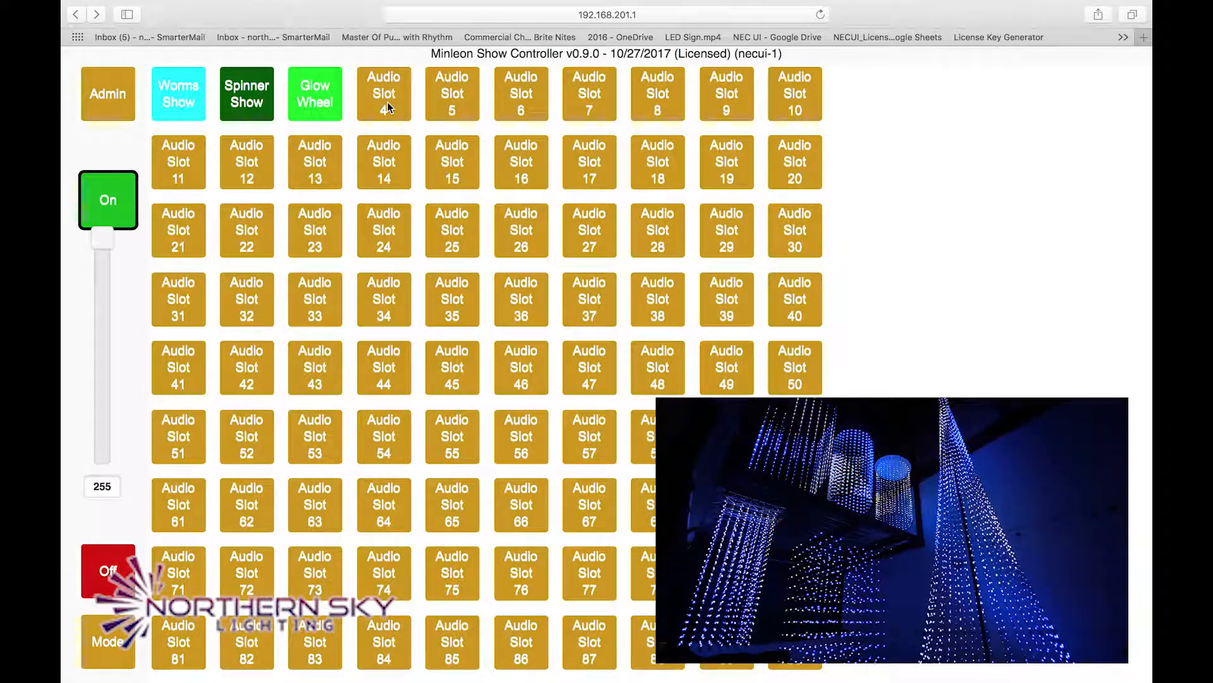
{"action": "left_click", "coordinate": [186, 96]}
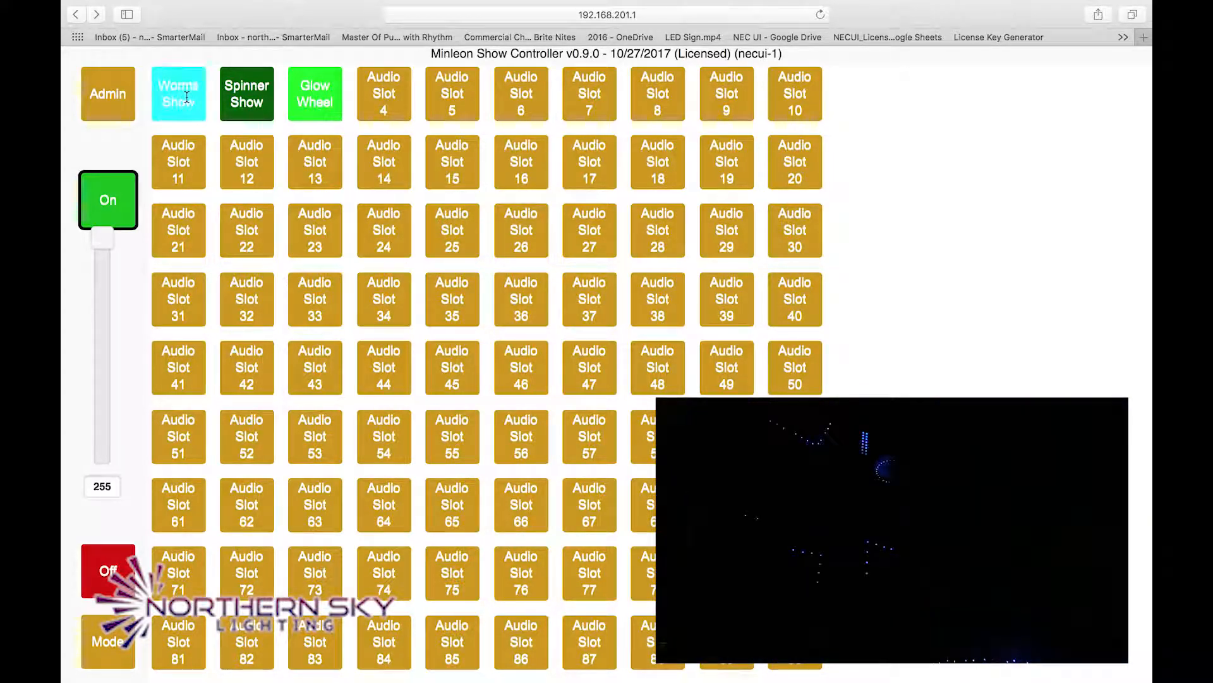
{"action": "left_click", "coordinate": [244, 98]}
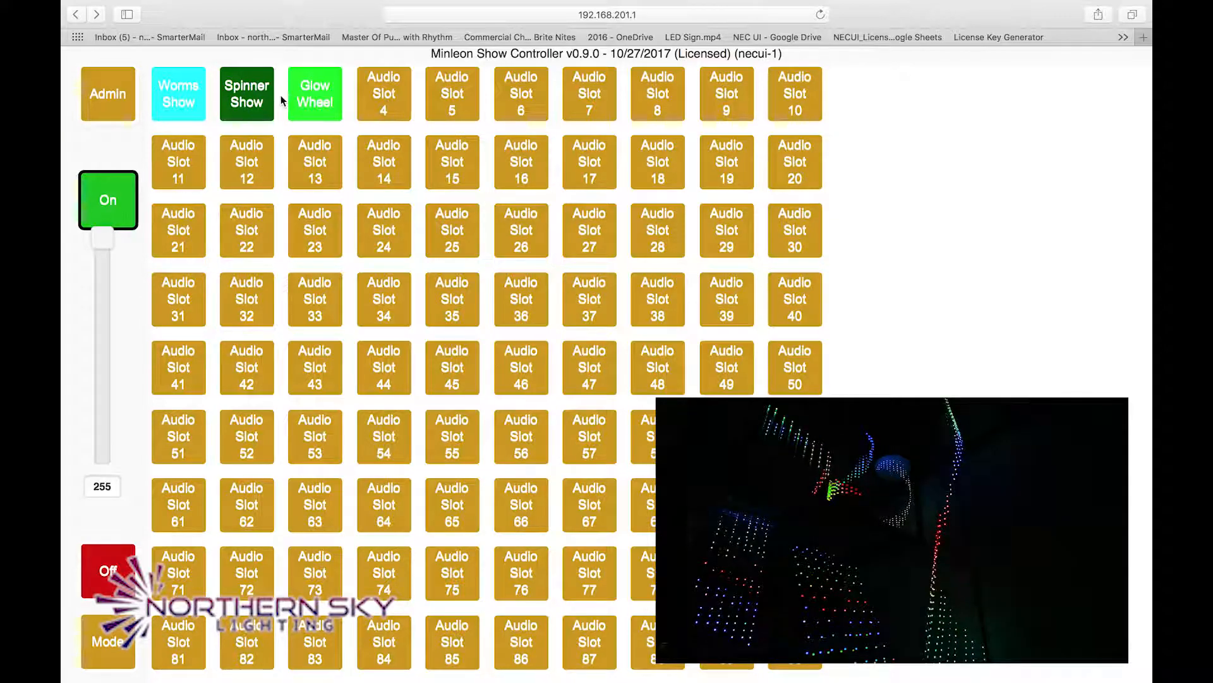
{"action": "left_click", "coordinate": [309, 93]}
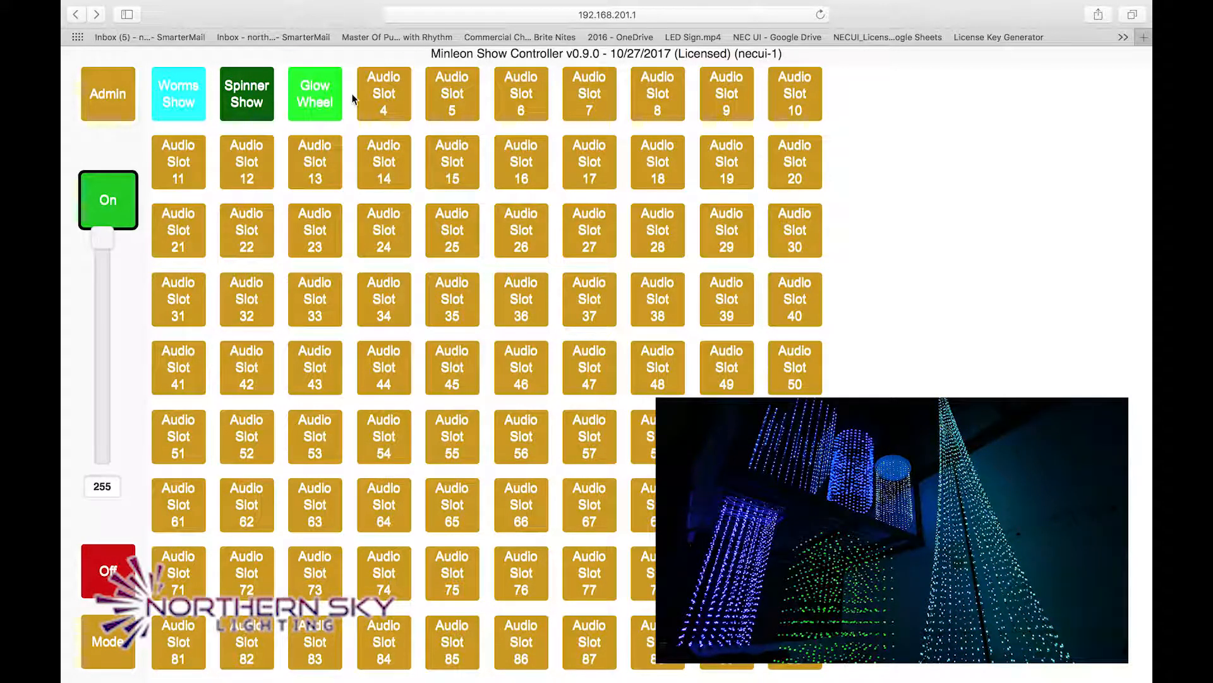
- Configure the Audio Slot 4 button with the scene Cane Blue, the colour Blue and the label Cane Blue
{"action": "left_click", "coordinate": [385, 94]}
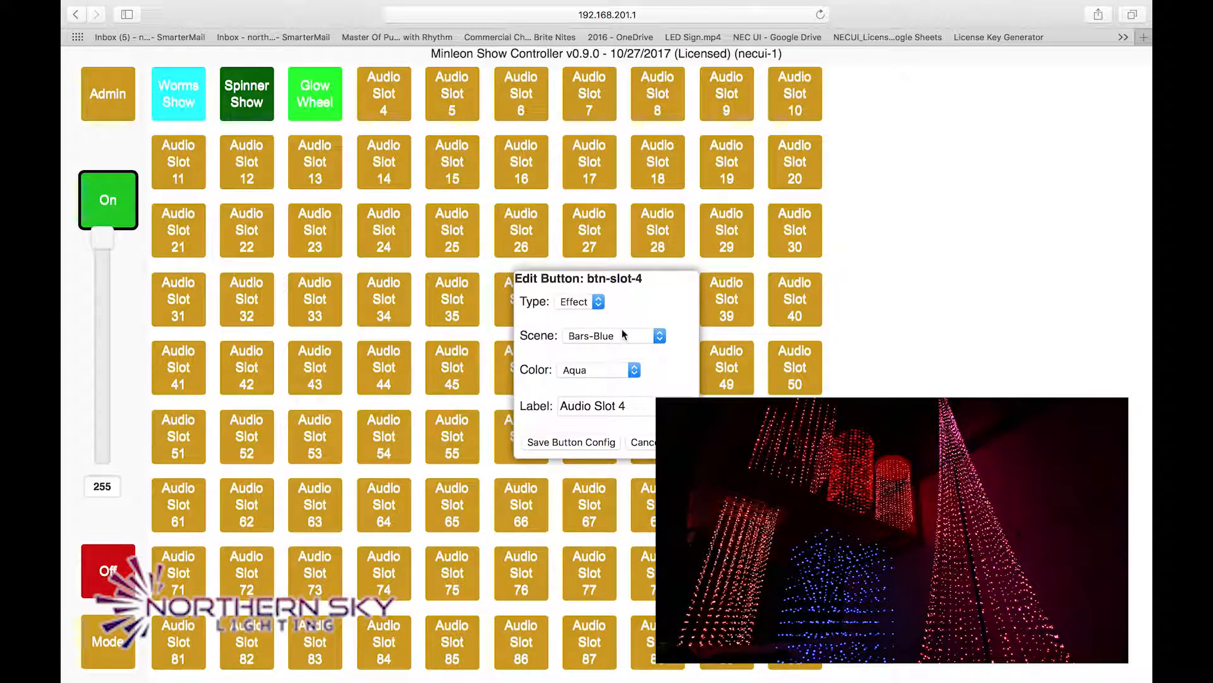
{"action": "left_click", "coordinate": [639, 335]}
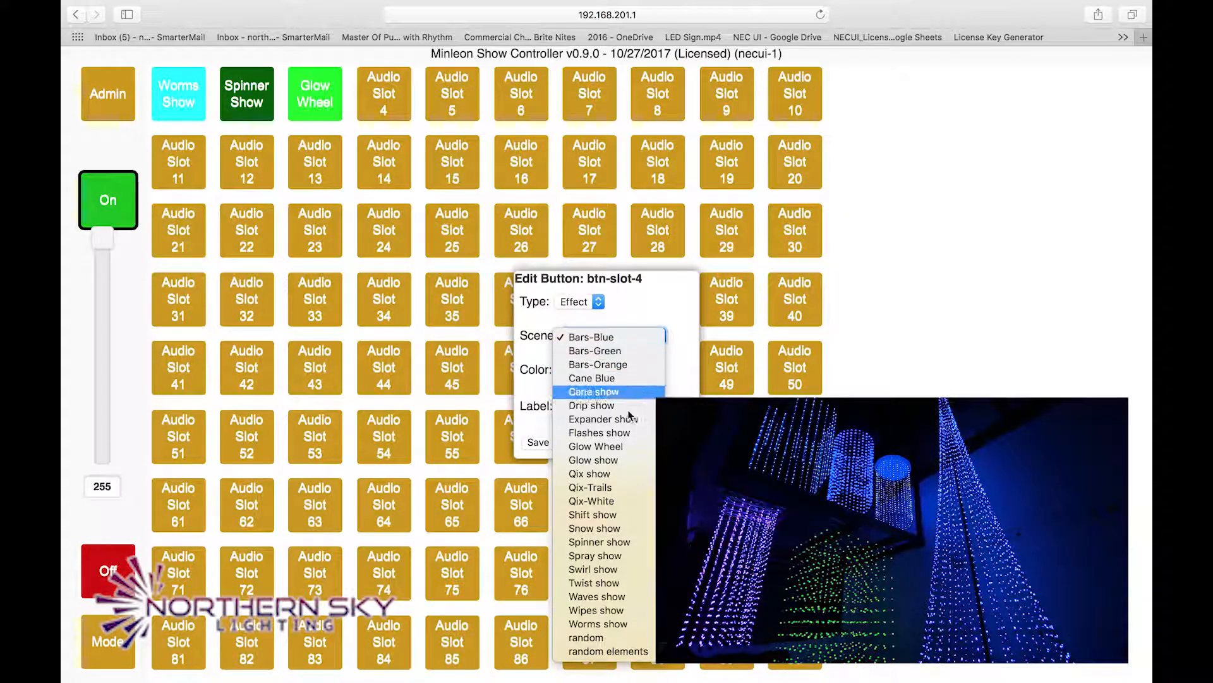
{"action": "left_click", "coordinate": [607, 378]}
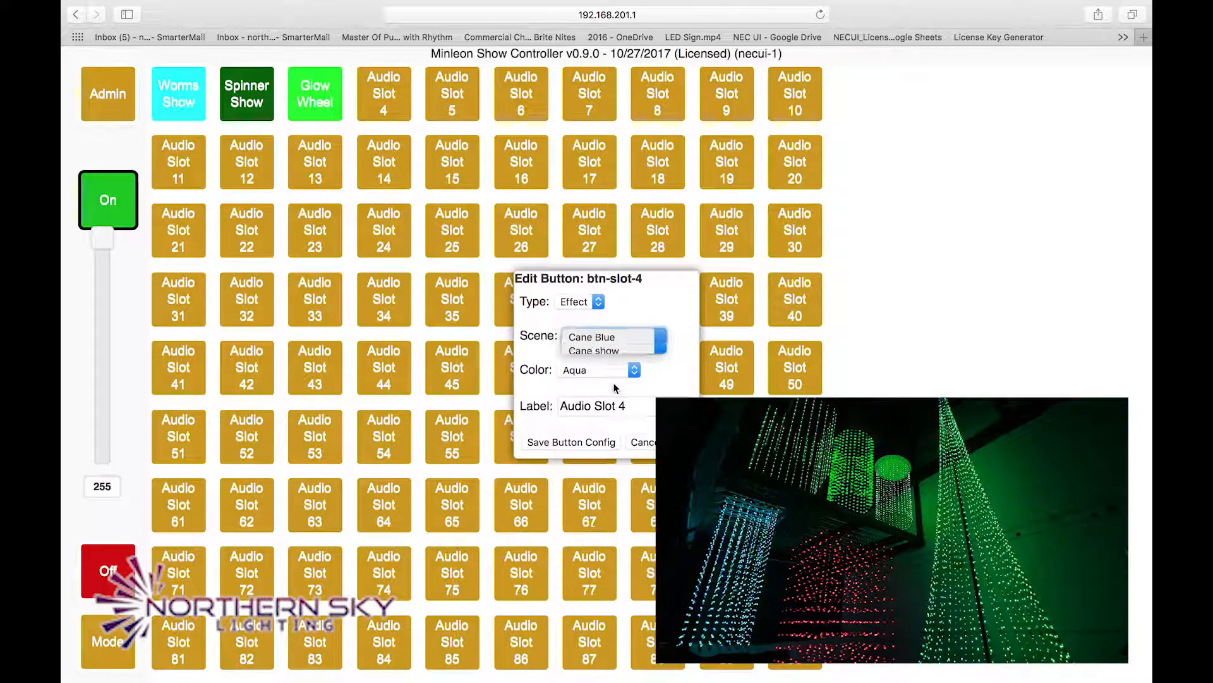
{"action": "left_click", "coordinate": [631, 370]}
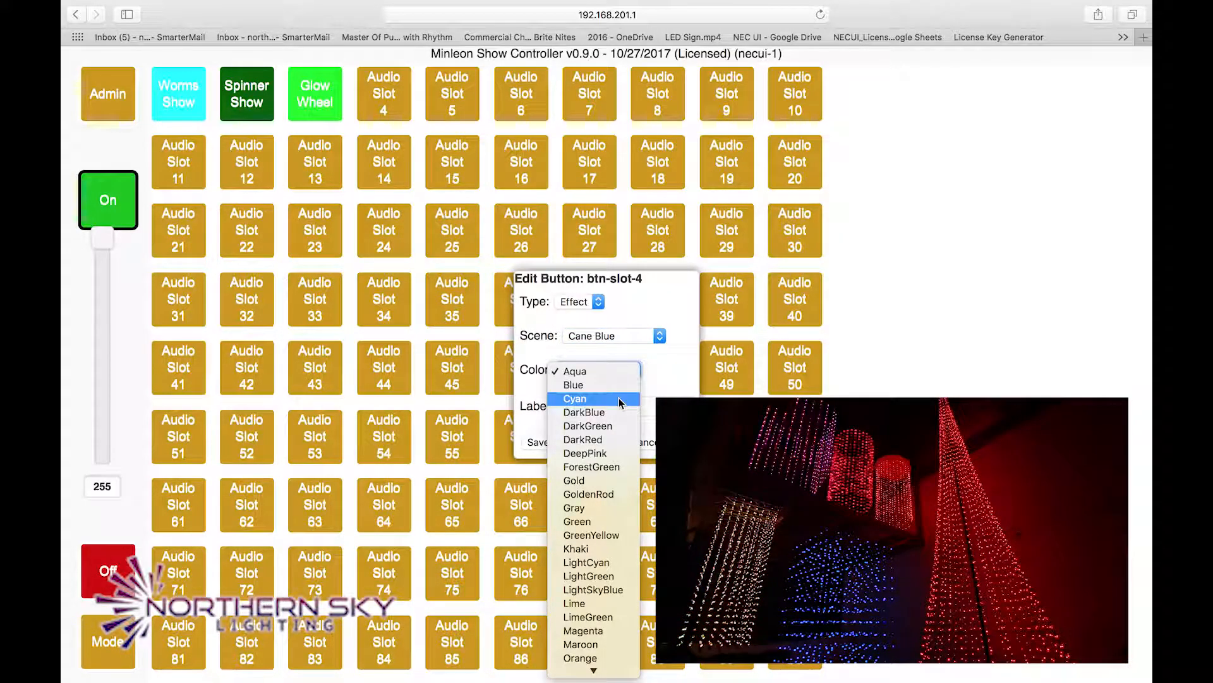
{"action": "left_click", "coordinate": [619, 385]}
{"action": "left_click_drag", "start_coordinate": [627, 405], "coordinate": [533, 400]}
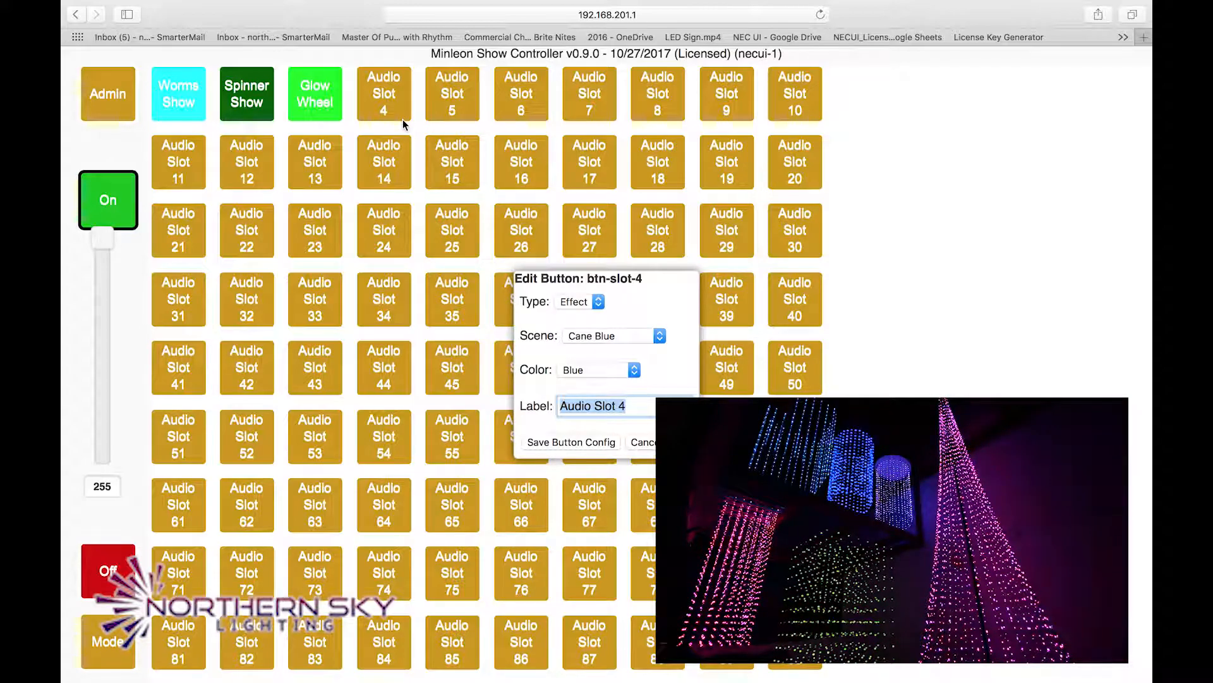
{"action": "type", "text": "Cane Blue"}
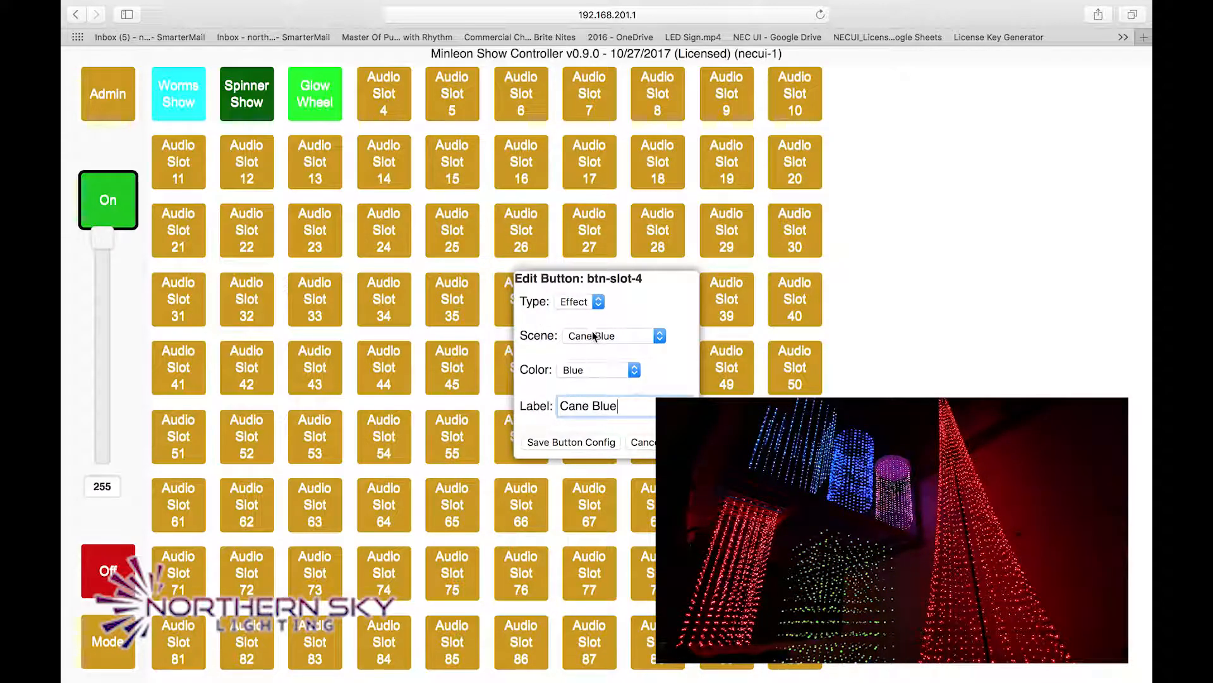
{"action": "left_click", "coordinate": [594, 441]}
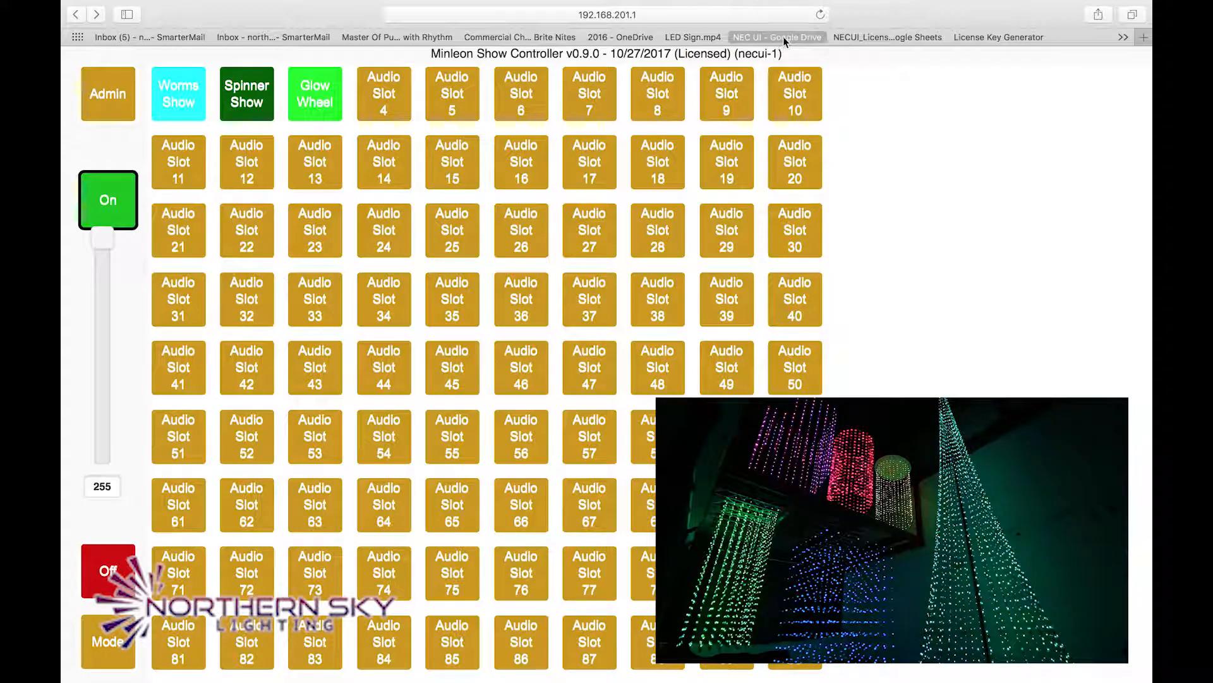
- Reload the controller page, return to the audio slot grid and test Cane Blue by alternating it with Glow Wheel
{"action": "left_click", "coordinate": [820, 14]}
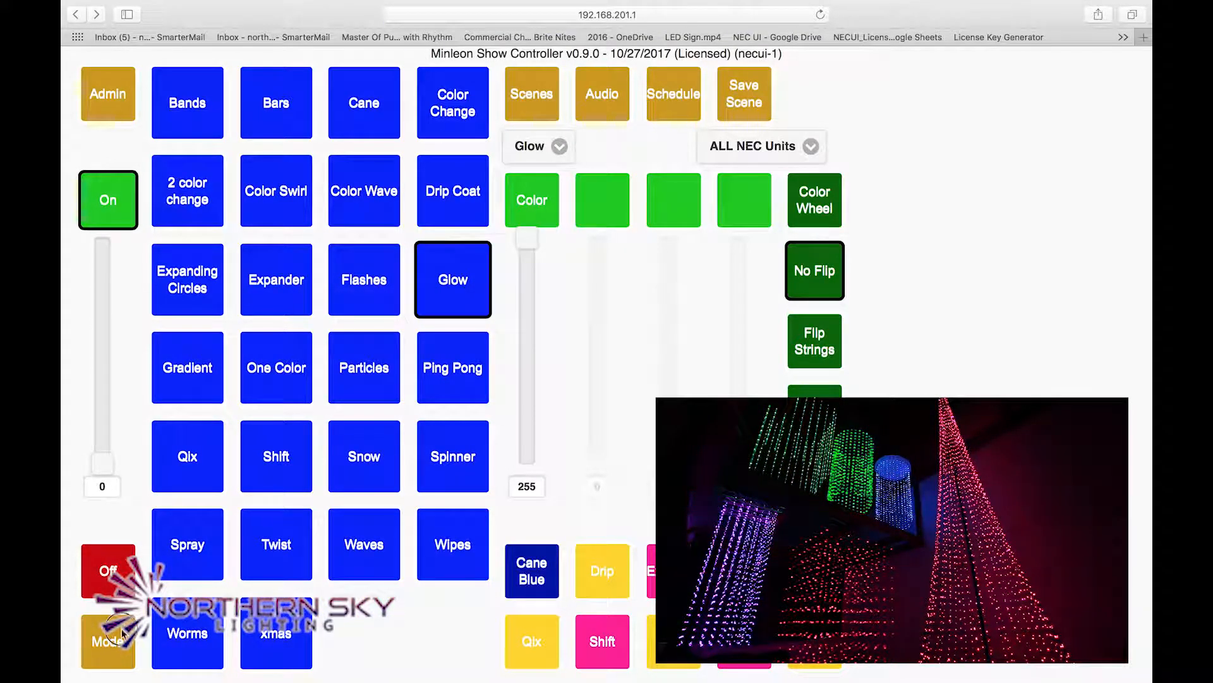
{"action": "left_click", "coordinate": [122, 632]}
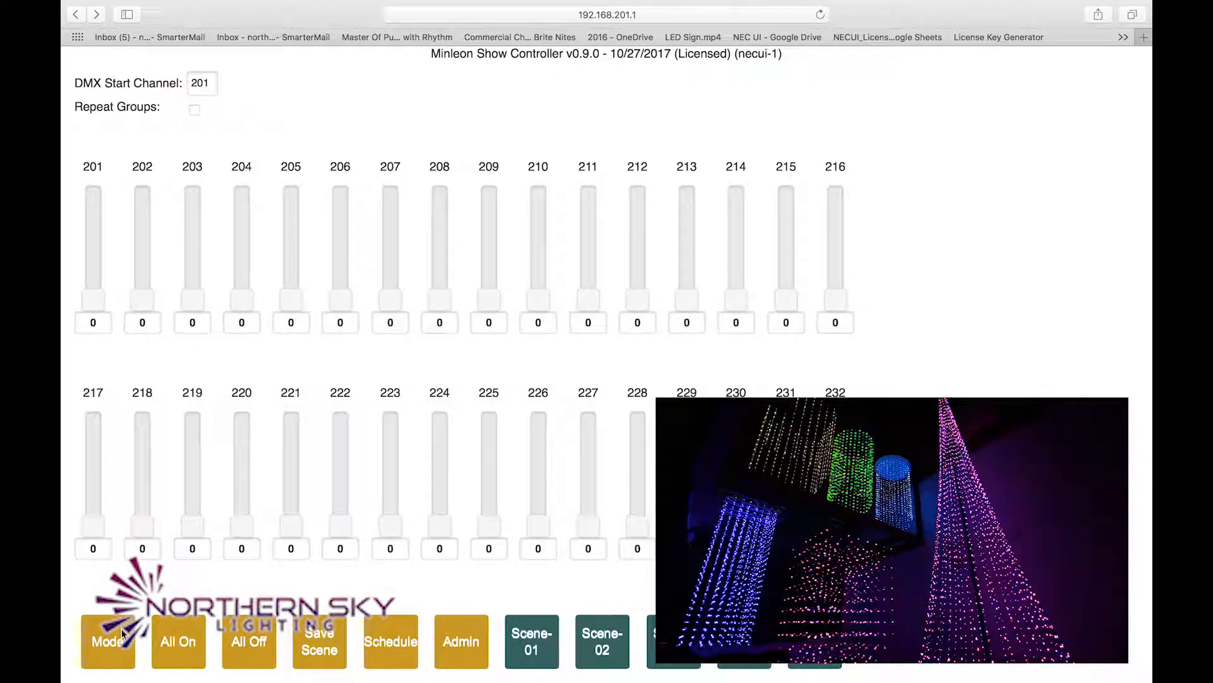
{"action": "left_click", "coordinate": [122, 632]}
{"action": "left_click", "coordinate": [402, 100]}
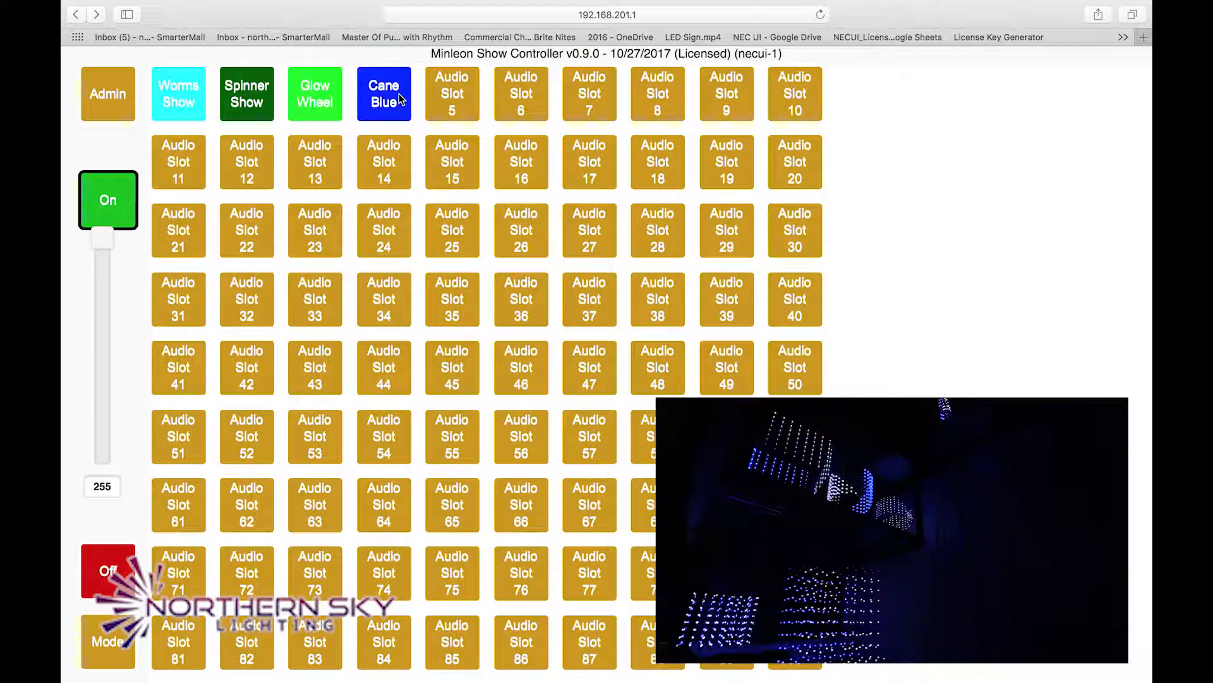
{"action": "left_click", "coordinate": [323, 102]}
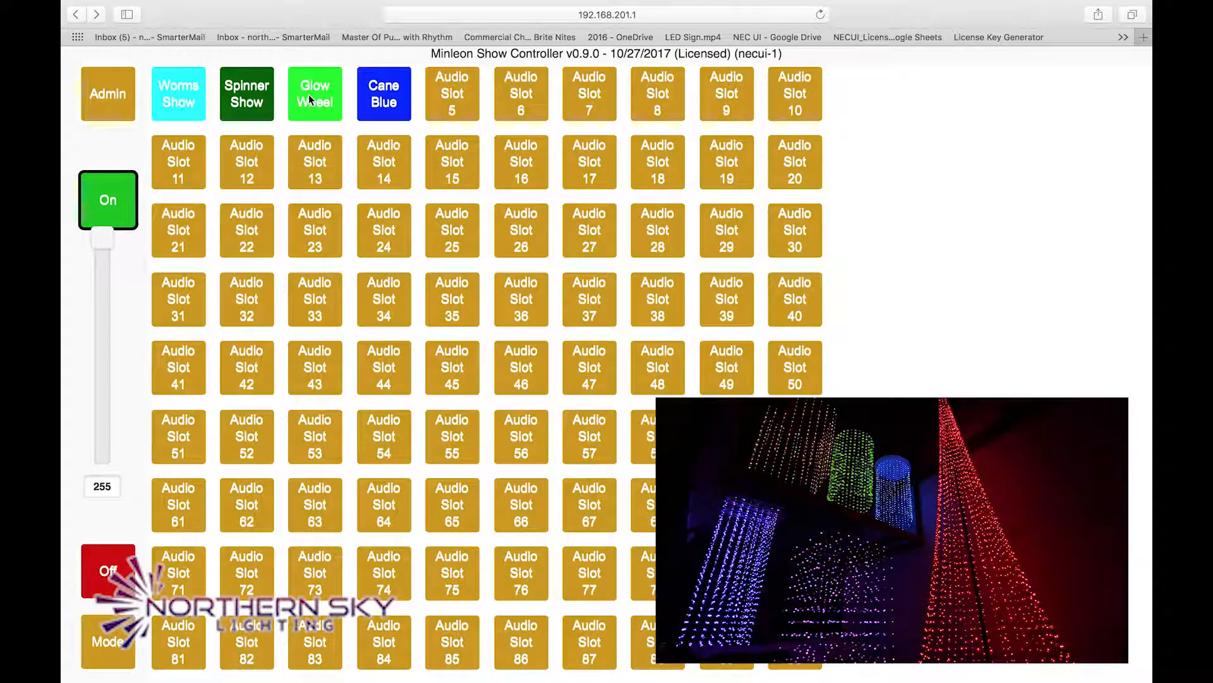
{"action": "left_click", "coordinate": [390, 94]}
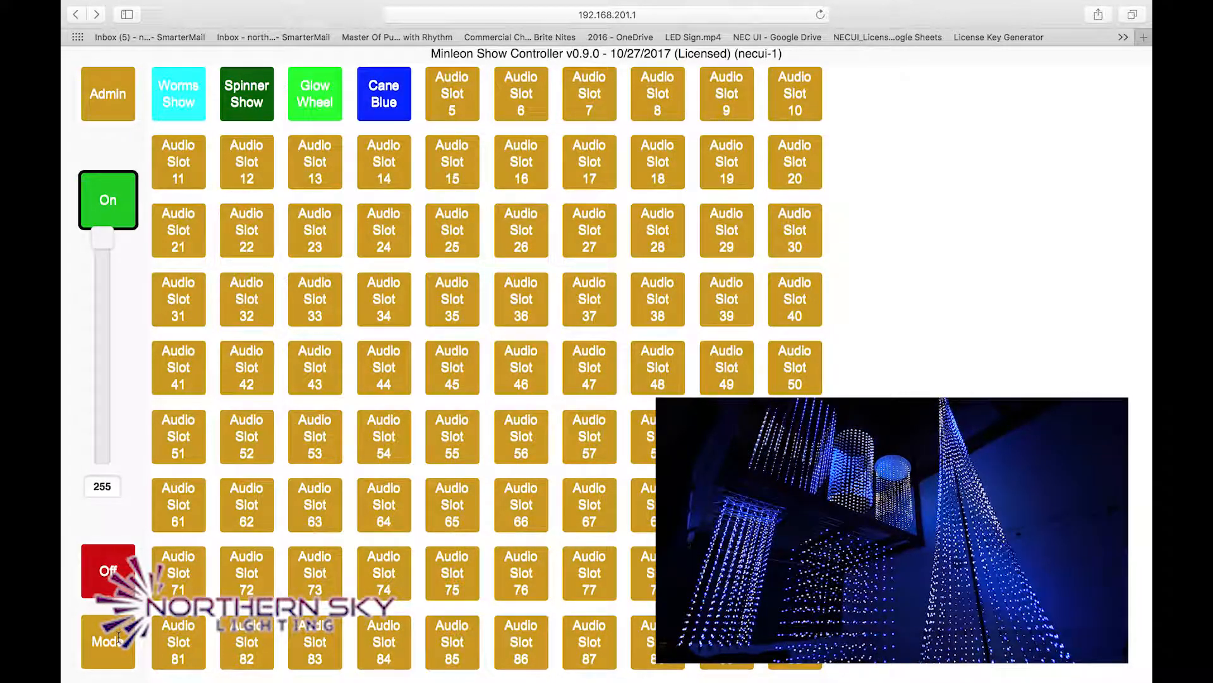
- Return to the effects view, bring up the scene list and play the Bars-Blue scene
{"action": "left_click", "coordinate": [118, 637]}
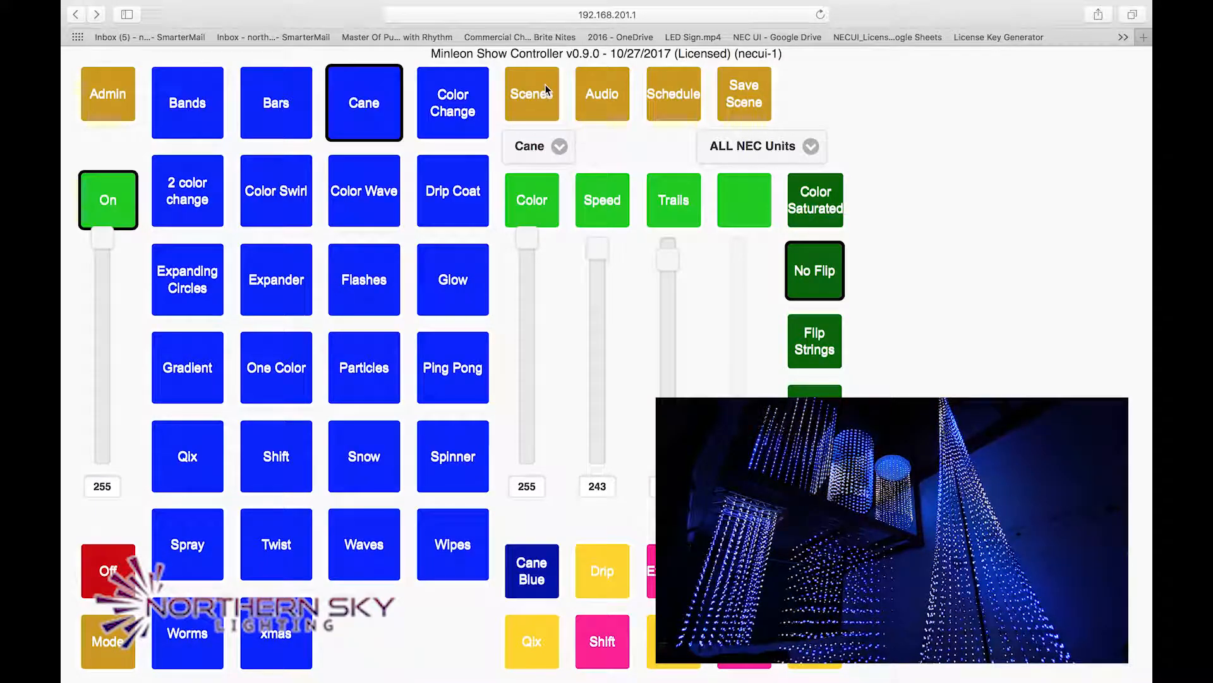
{"action": "left_click", "coordinate": [535, 100]}
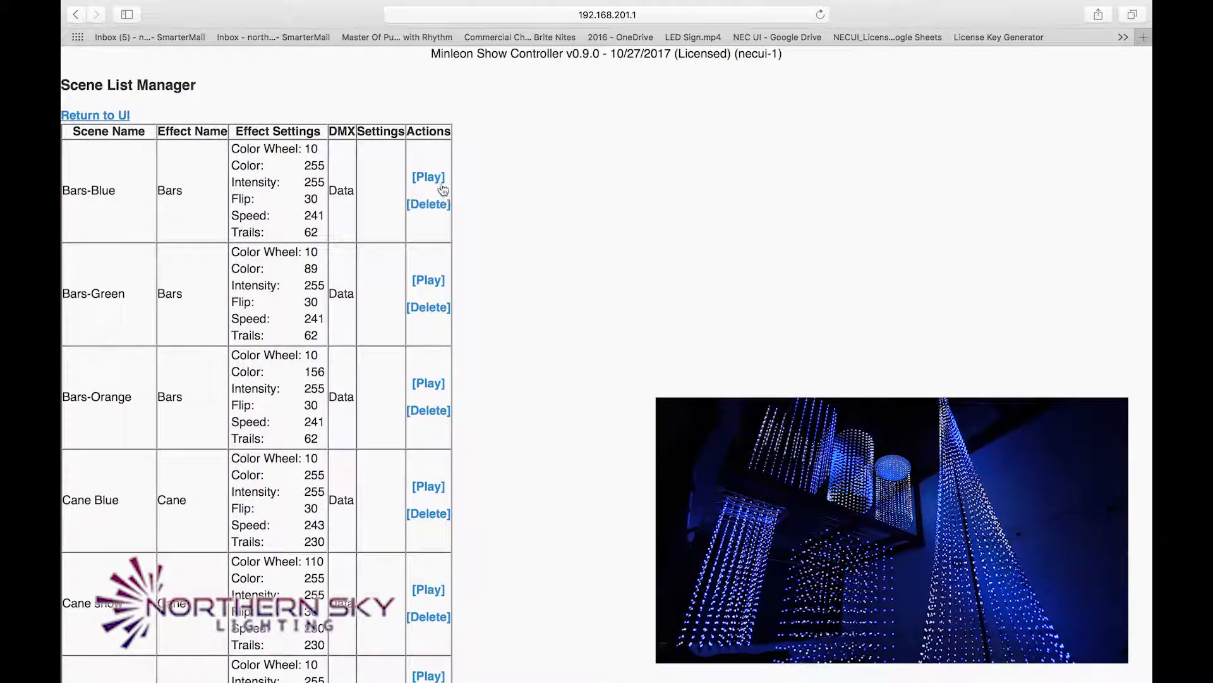
{"action": "left_click", "coordinate": [436, 179]}
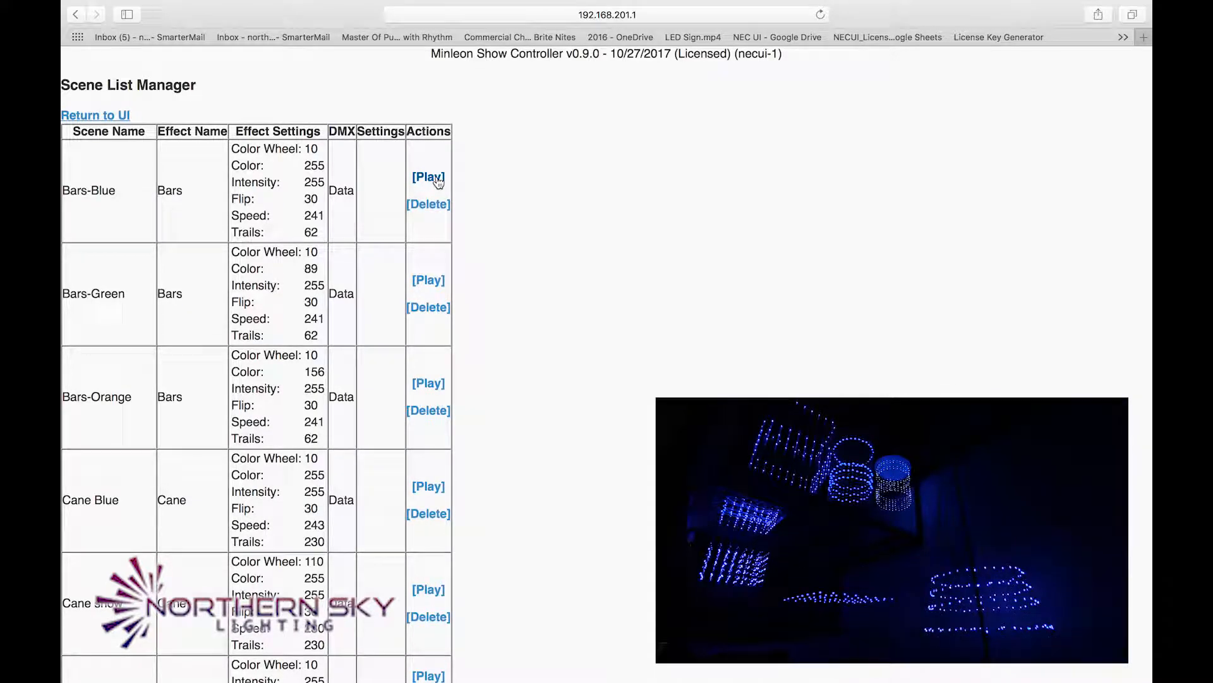
{"action": "left_click", "coordinate": [428, 303]}
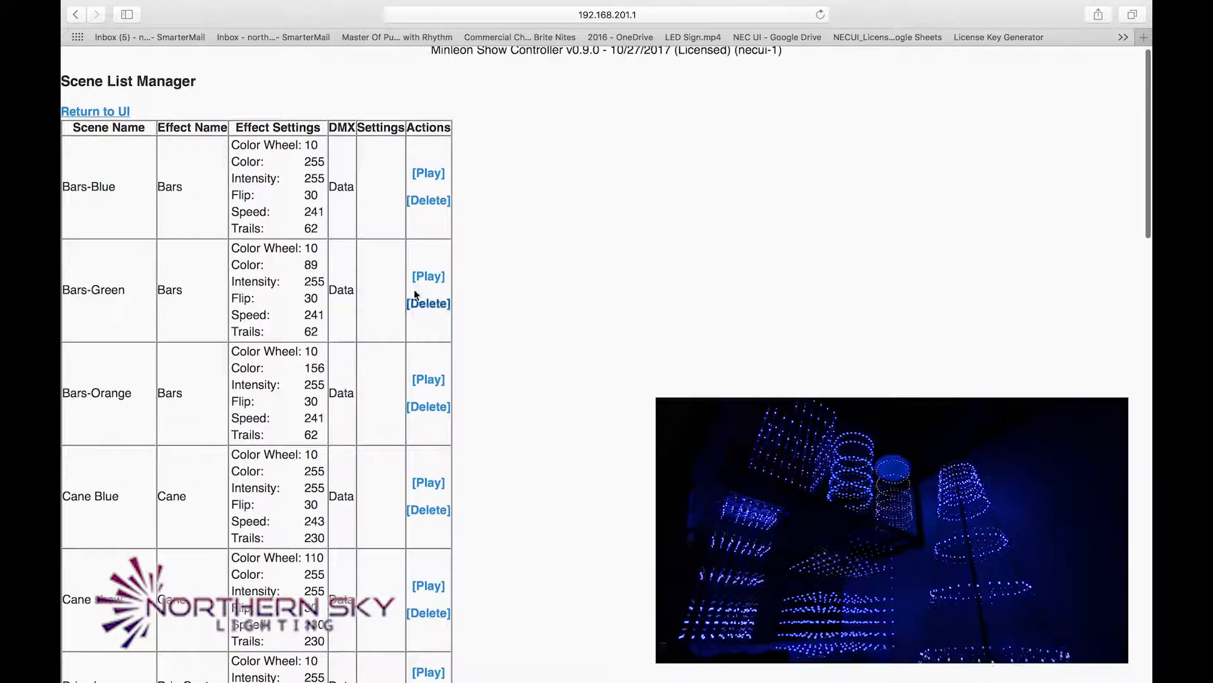
- Look through all saved scenes, play Cane Blue from the list and return to the effects view
{"action": "scroll", "coordinate": [340, 359], "scroll_direction": "down", "scroll_amount": 15}
{"action": "scroll", "coordinate": [340, 356], "scroll_direction": "down", "scroll_amount": 10}
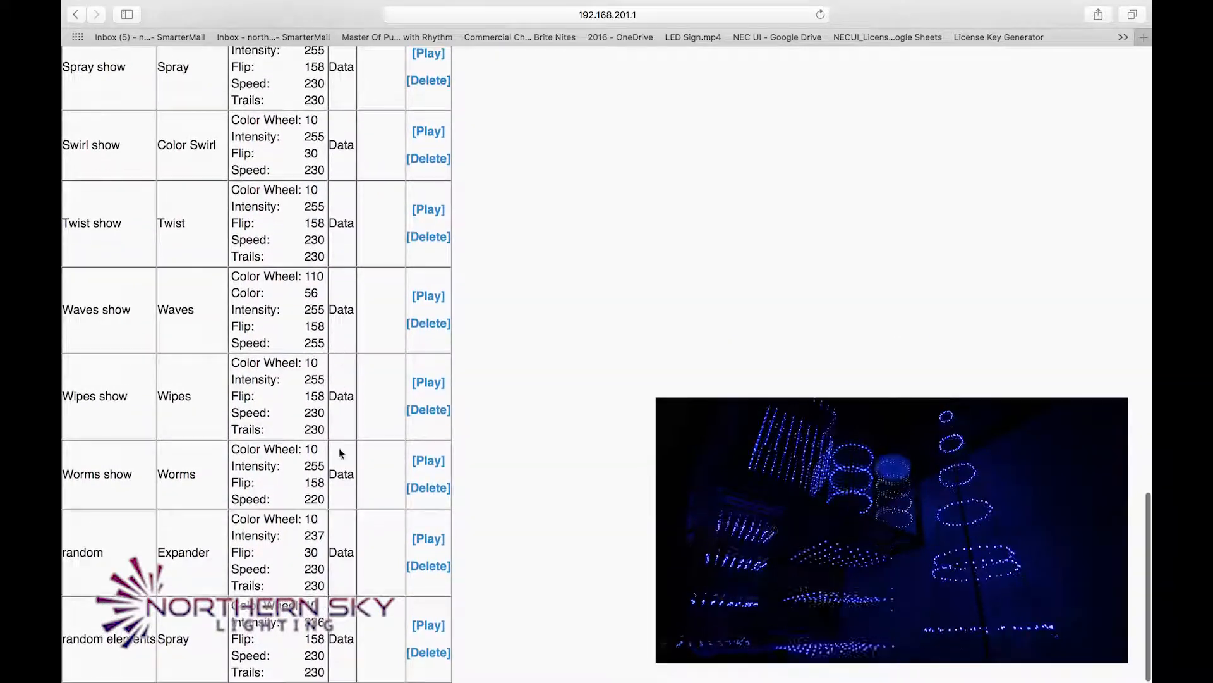
{"action": "scroll", "coordinate": [413, 566], "scroll_direction": "up", "scroll_amount": 10}
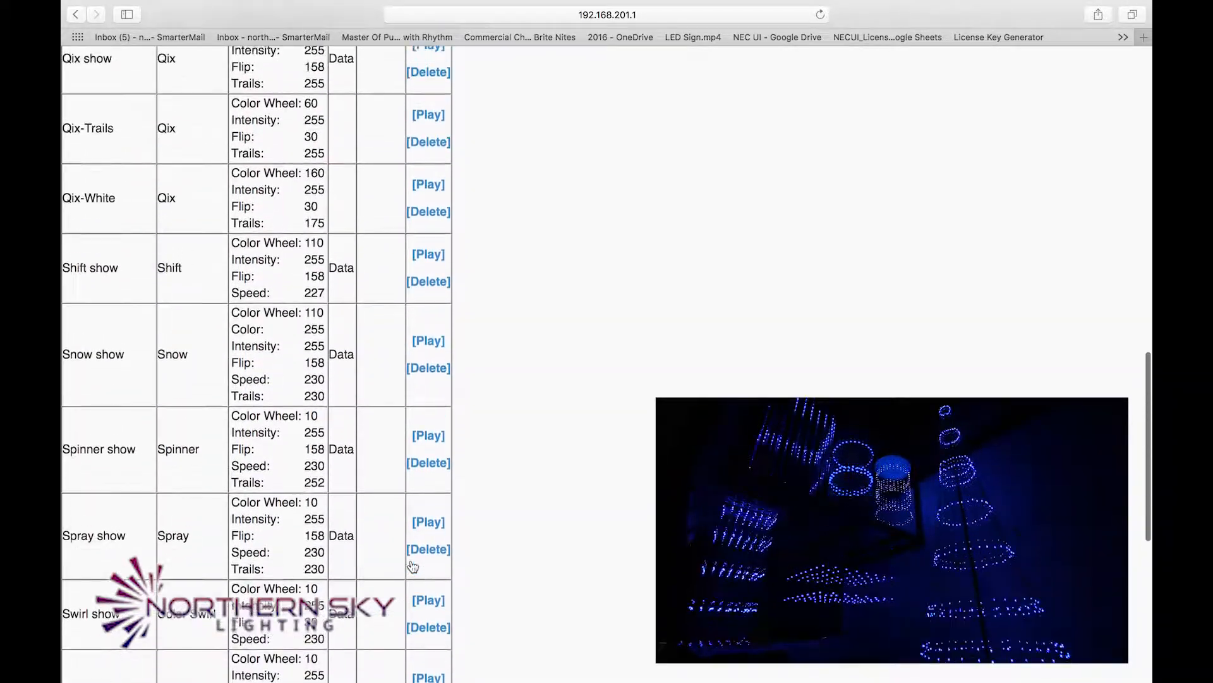
{"action": "scroll", "coordinate": [412, 566], "scroll_direction": "up", "scroll_amount": 15}
{"action": "scroll", "coordinate": [410, 560], "scroll_direction": "up", "scroll_amount": 3}
{"action": "left_click", "coordinate": [435, 287]}
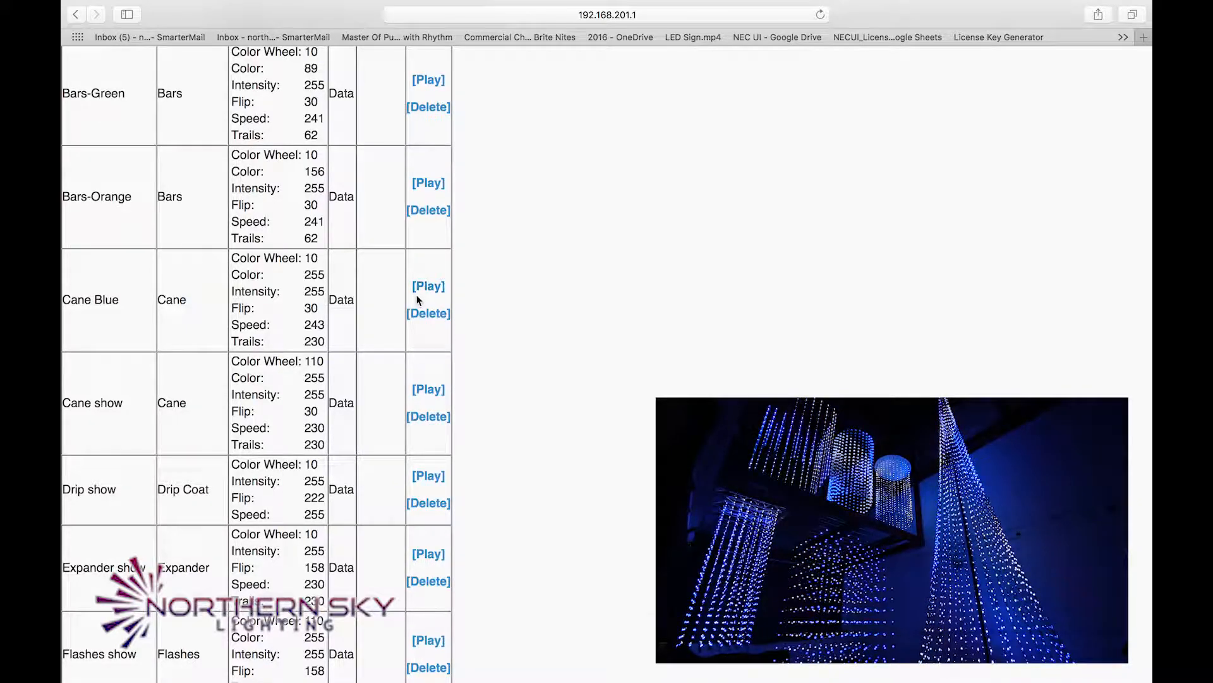
{"action": "scroll", "coordinate": [452, 288], "scroll_direction": "up", "scroll_amount": 5}
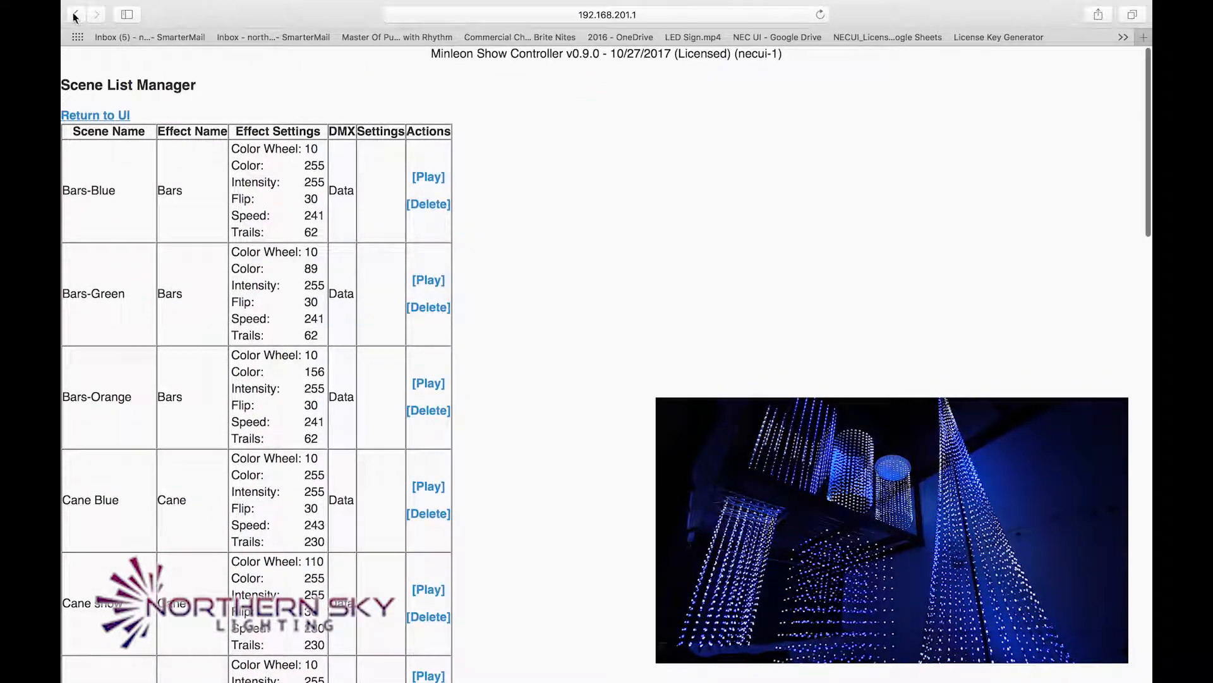
{"action": "left_click", "coordinate": [75, 15]}
- Run the Color Swirl effect at speed 240 and view the Drip preset's button configuration without changing it
{"action": "left_click", "coordinate": [289, 210]}
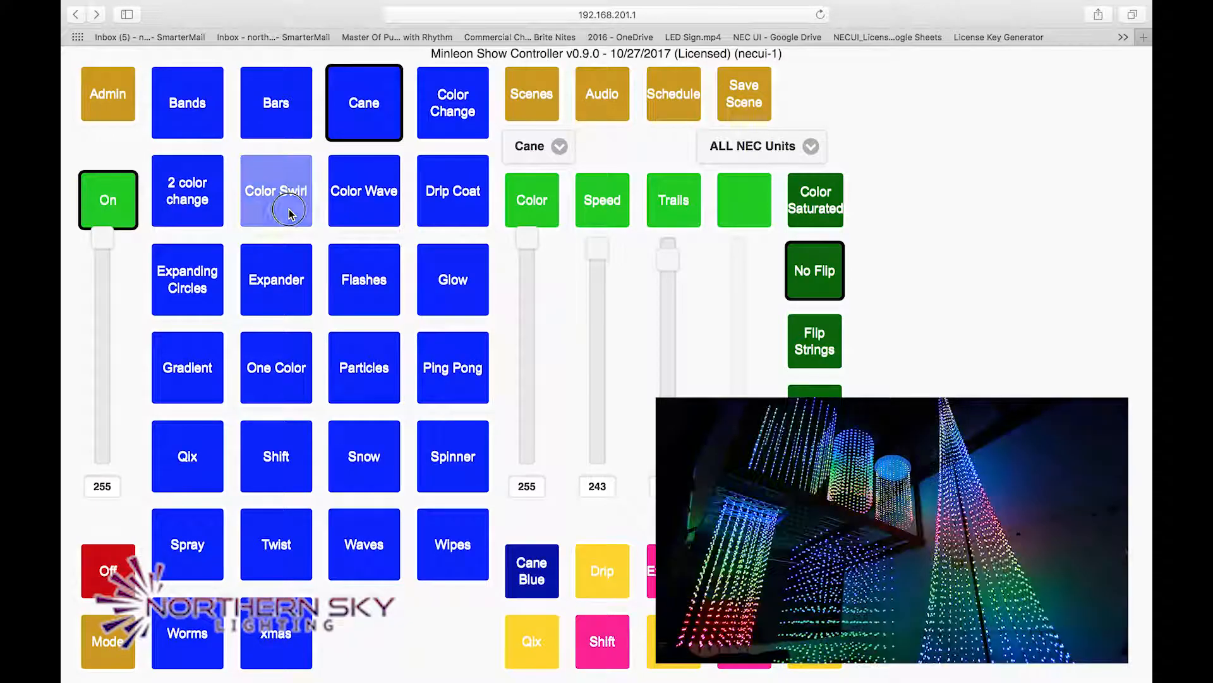
{"action": "left_click_drag", "start_coordinate": [524, 260], "coordinate": [524, 251]}
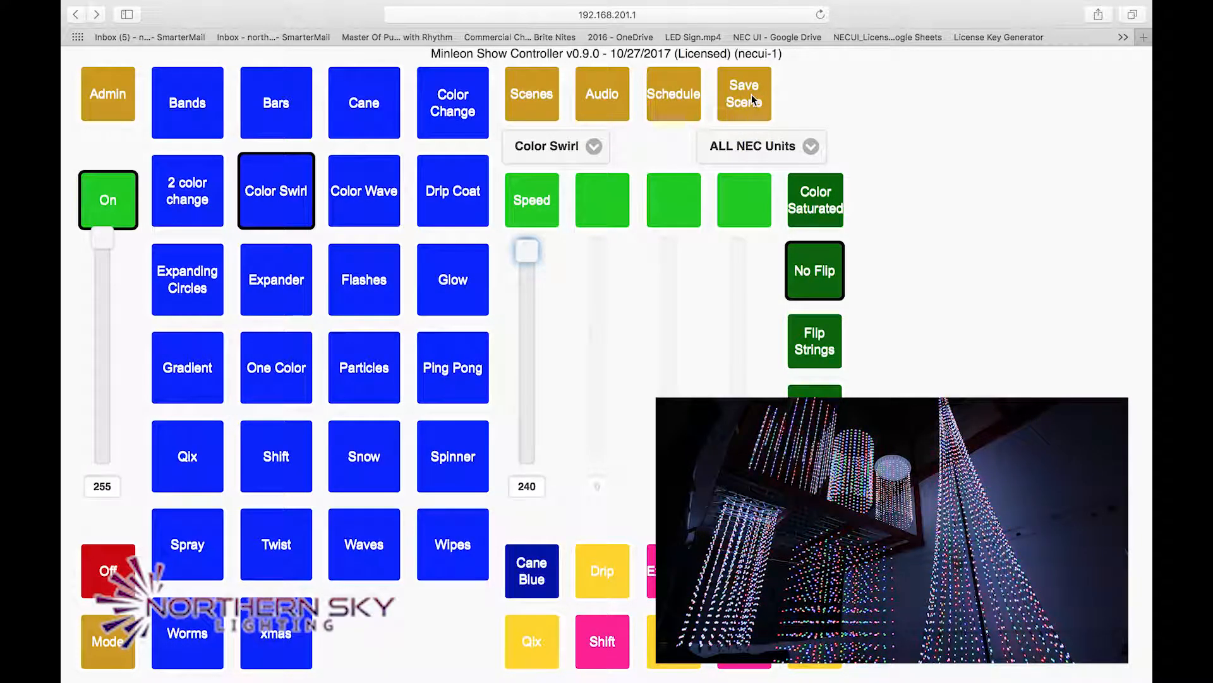
{"action": "left_click", "coordinate": [599, 572]}
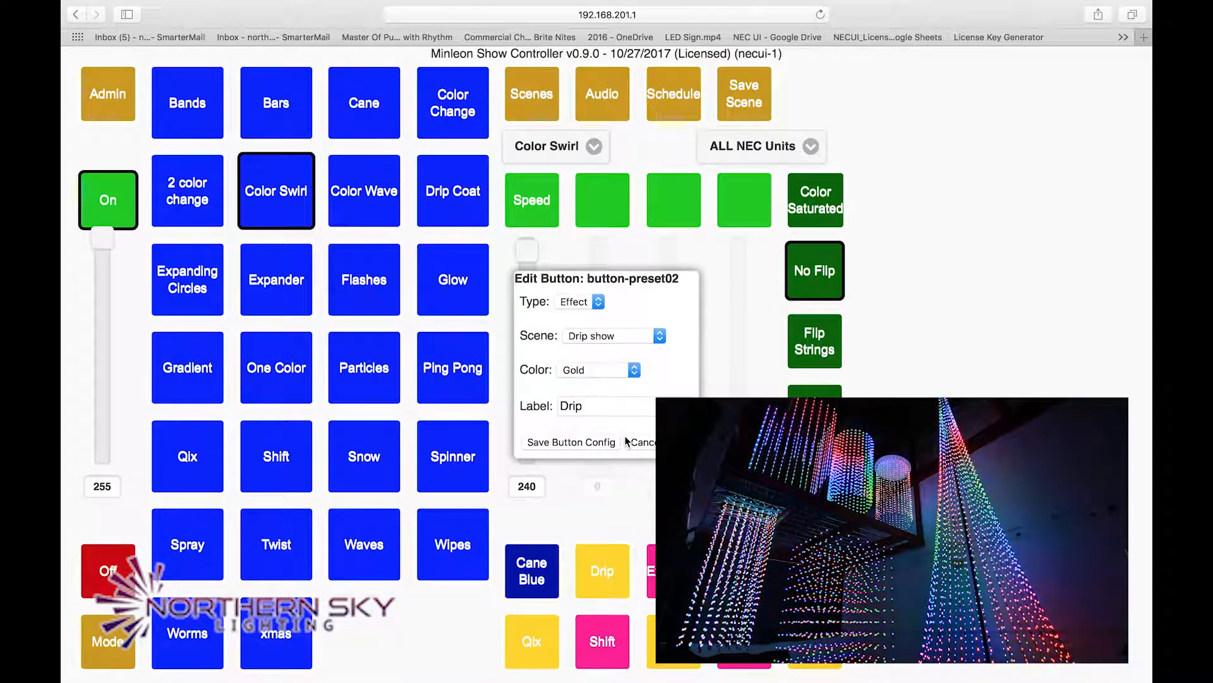
{"action": "left_click", "coordinate": [643, 442]}
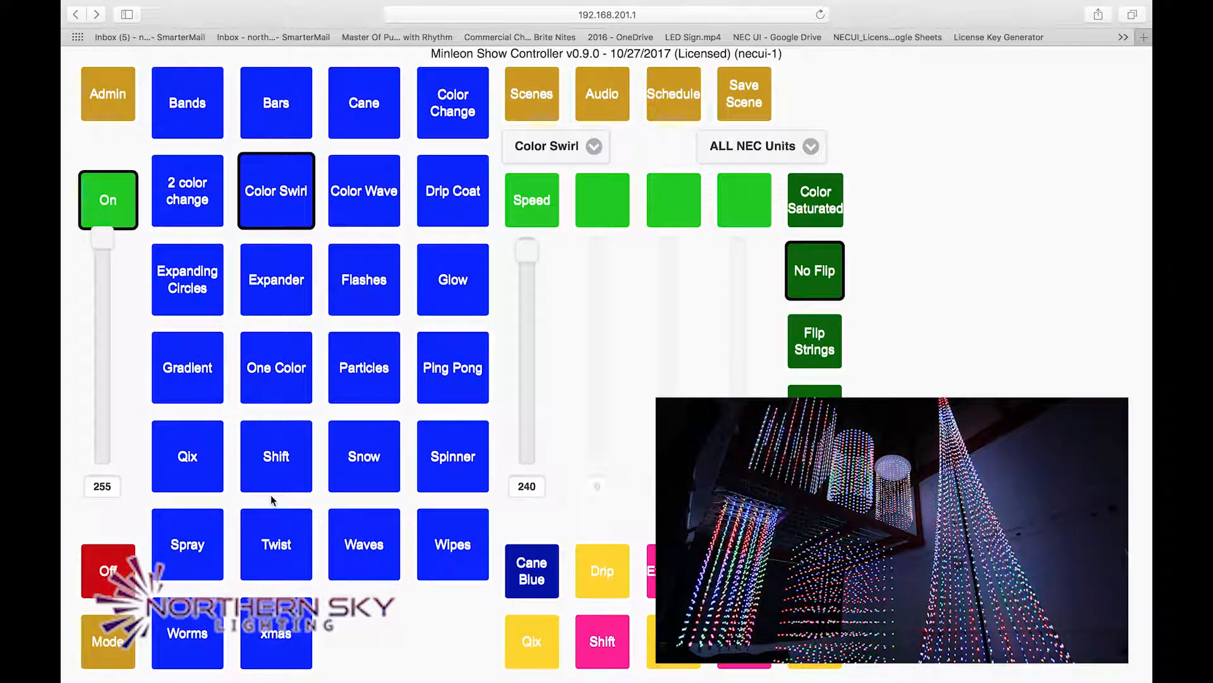
- View the audio slot grid and the admin page, and return to the effects view
{"action": "left_click", "coordinate": [101, 639]}
{"action": "left_click", "coordinate": [106, 641]}
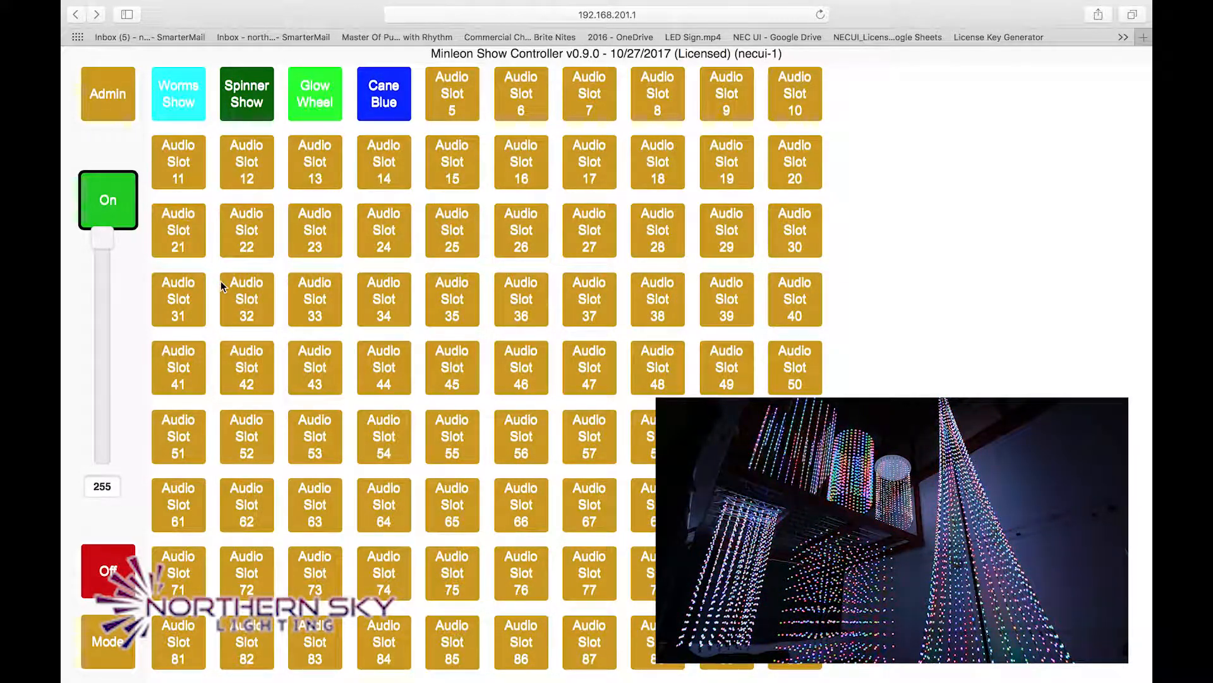
{"action": "left_click", "coordinate": [121, 94]}
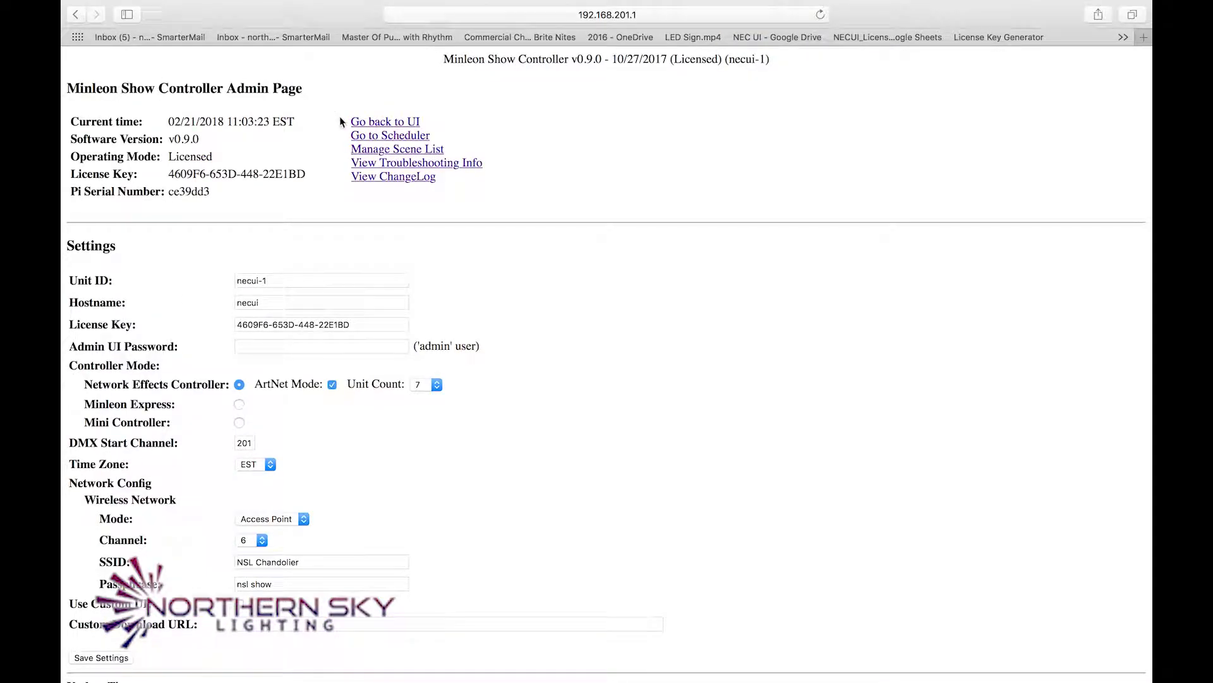
{"action": "left_click", "coordinate": [79, 16]}
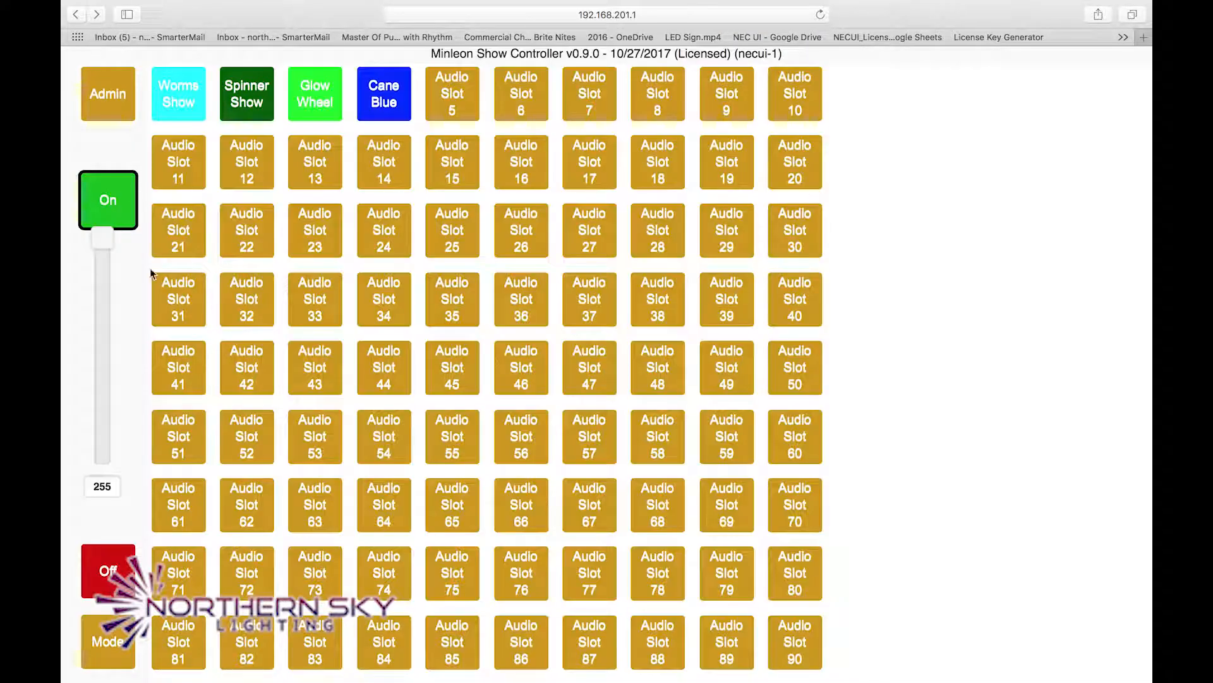
{"action": "left_click", "coordinate": [121, 639]}
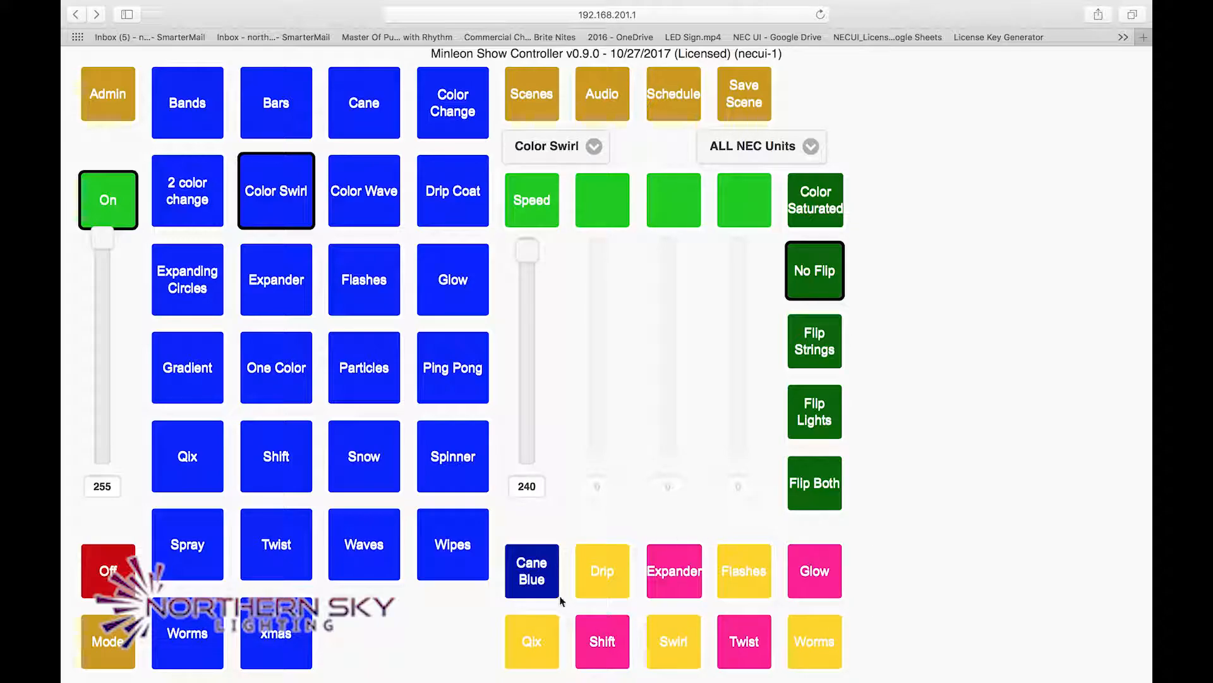
- Enable the custom UI on the admin page using the copied custom-eventsdonebright.bin download URL, and save the settings
{"action": "left_click", "coordinate": [105, 98]}
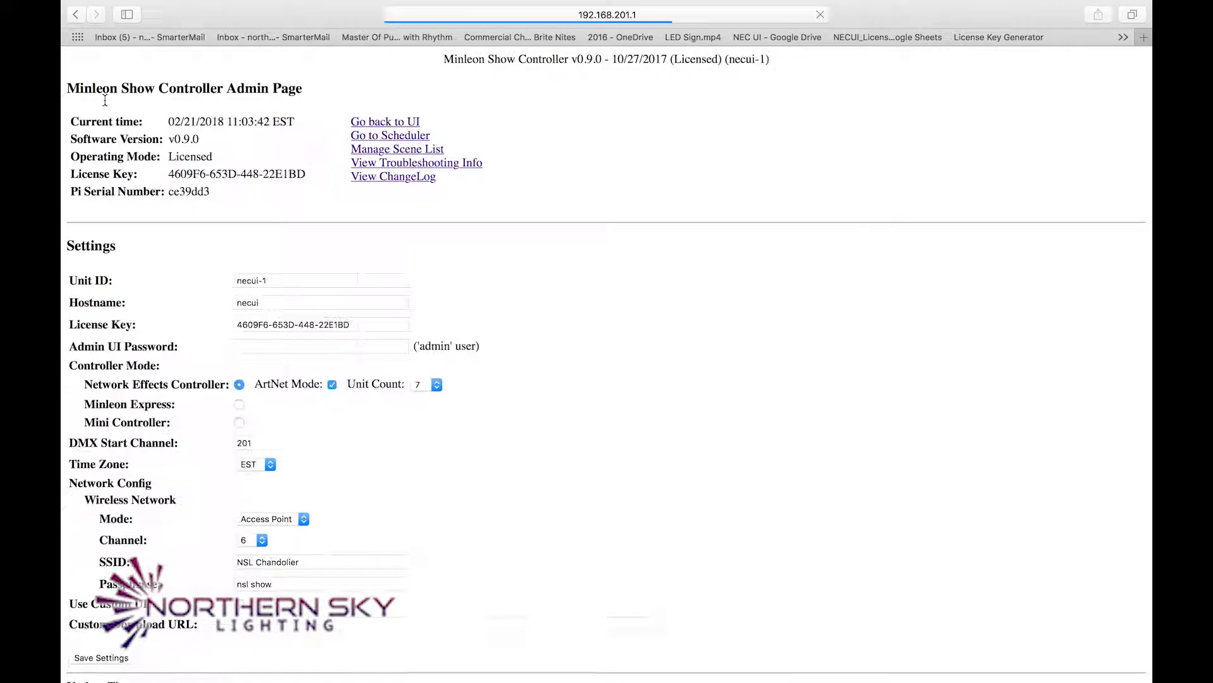
{"action": "left_click", "coordinate": [241, 604]}
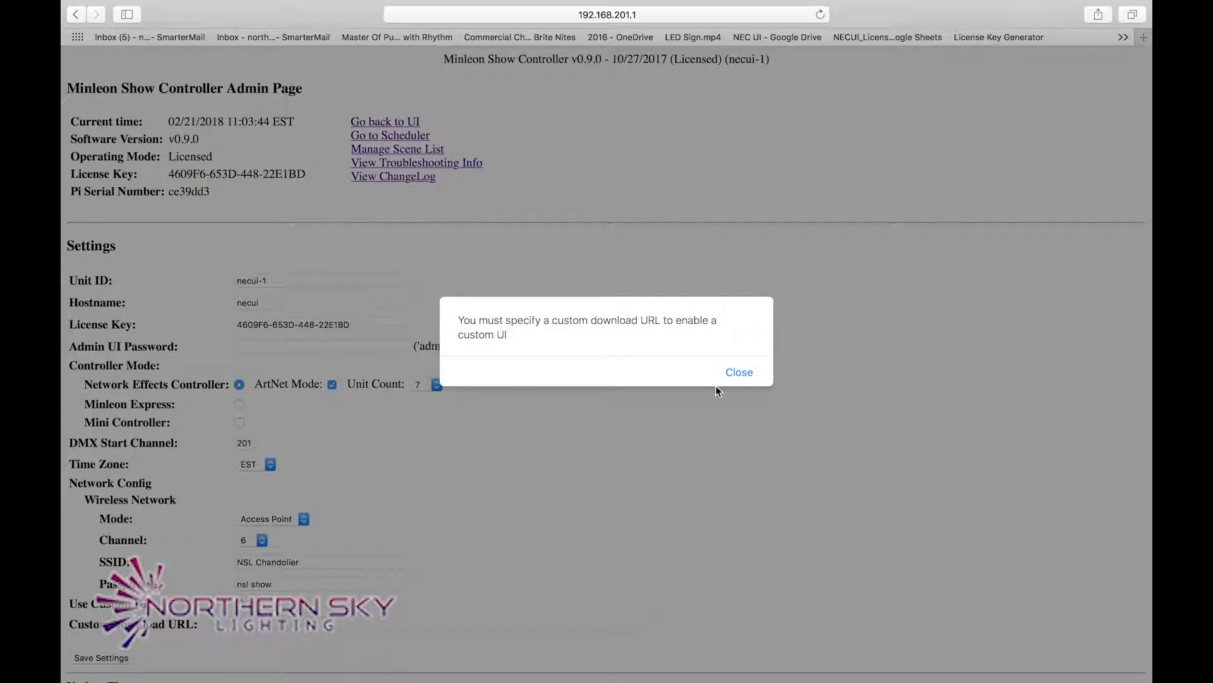
{"action": "left_click", "coordinate": [733, 374]}
{"action": "left_click", "coordinate": [275, 625]}
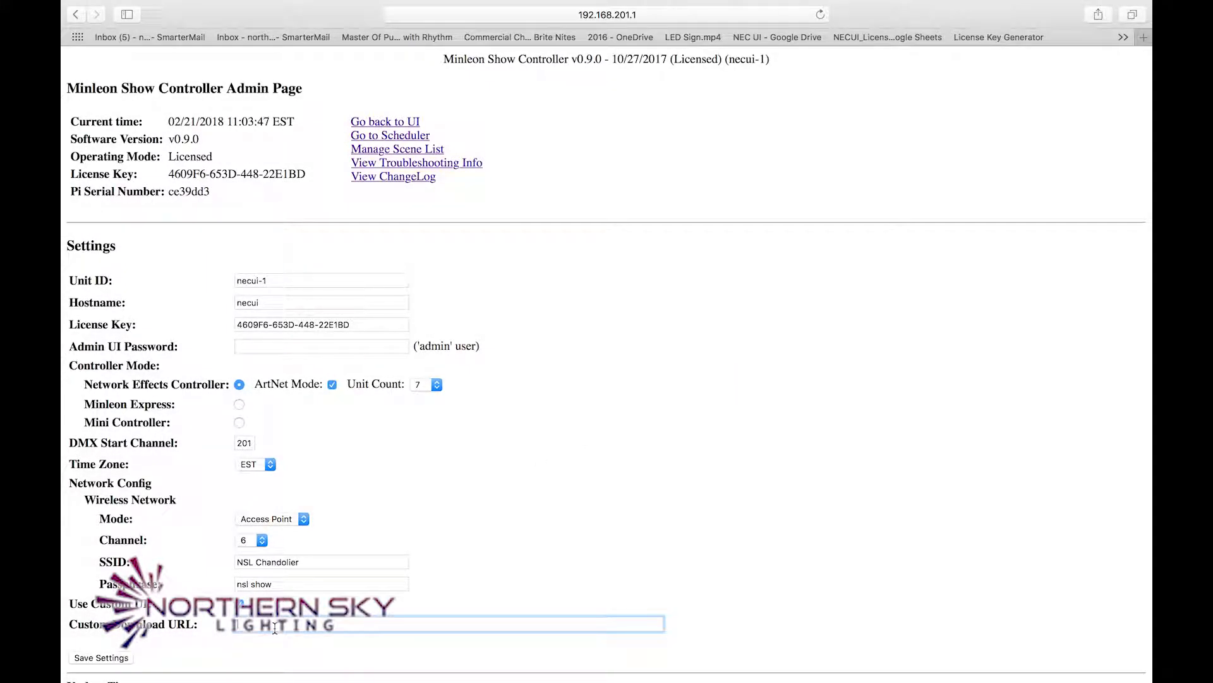
{"action": "key", "text": "super+v"}
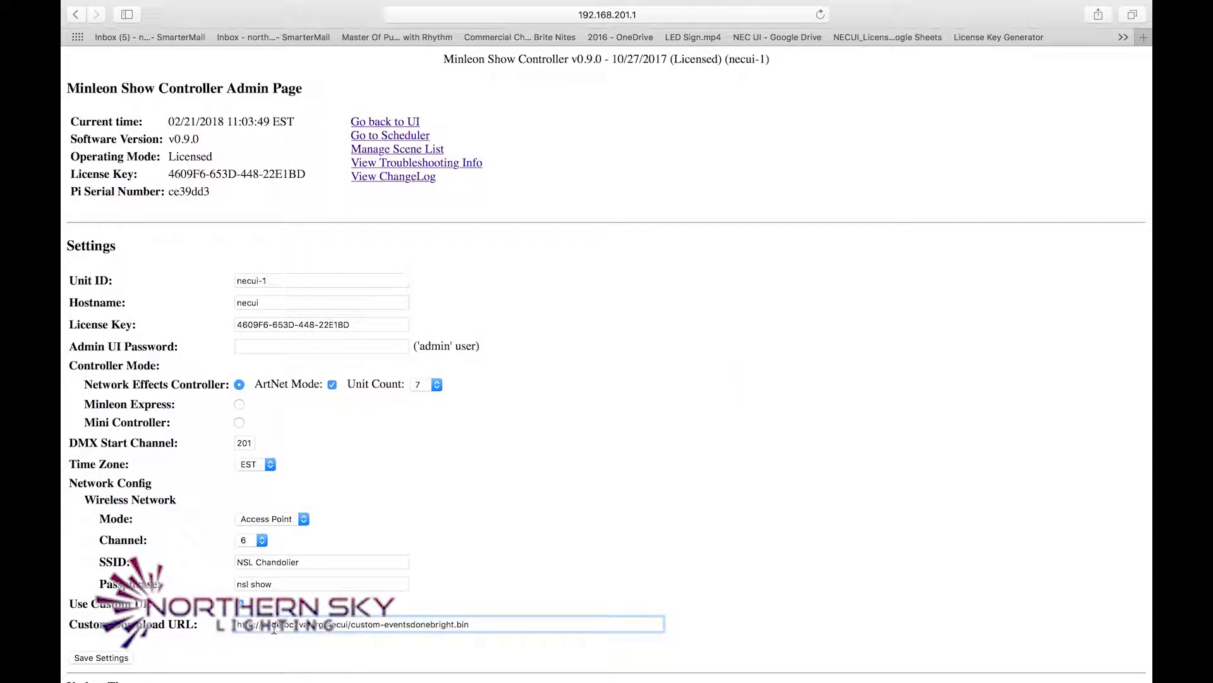
{"action": "left_click", "coordinate": [110, 658]}
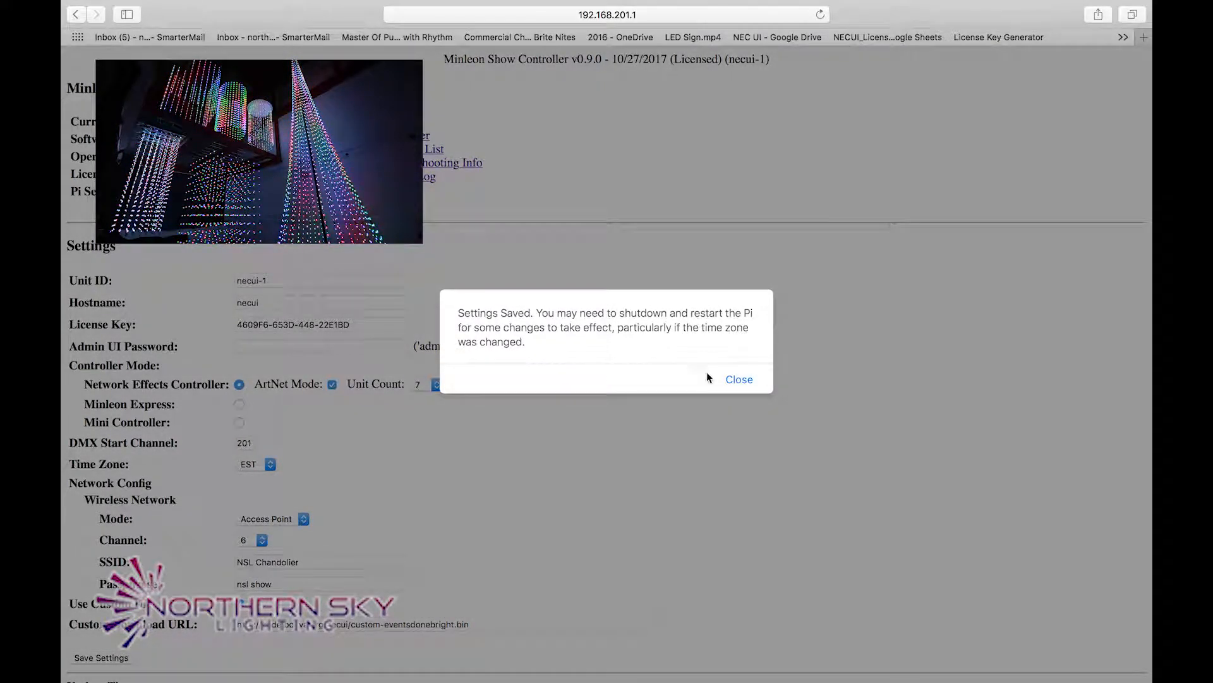
{"action": "left_click", "coordinate": [750, 385]}
{"action": "left_click", "coordinate": [743, 378]}
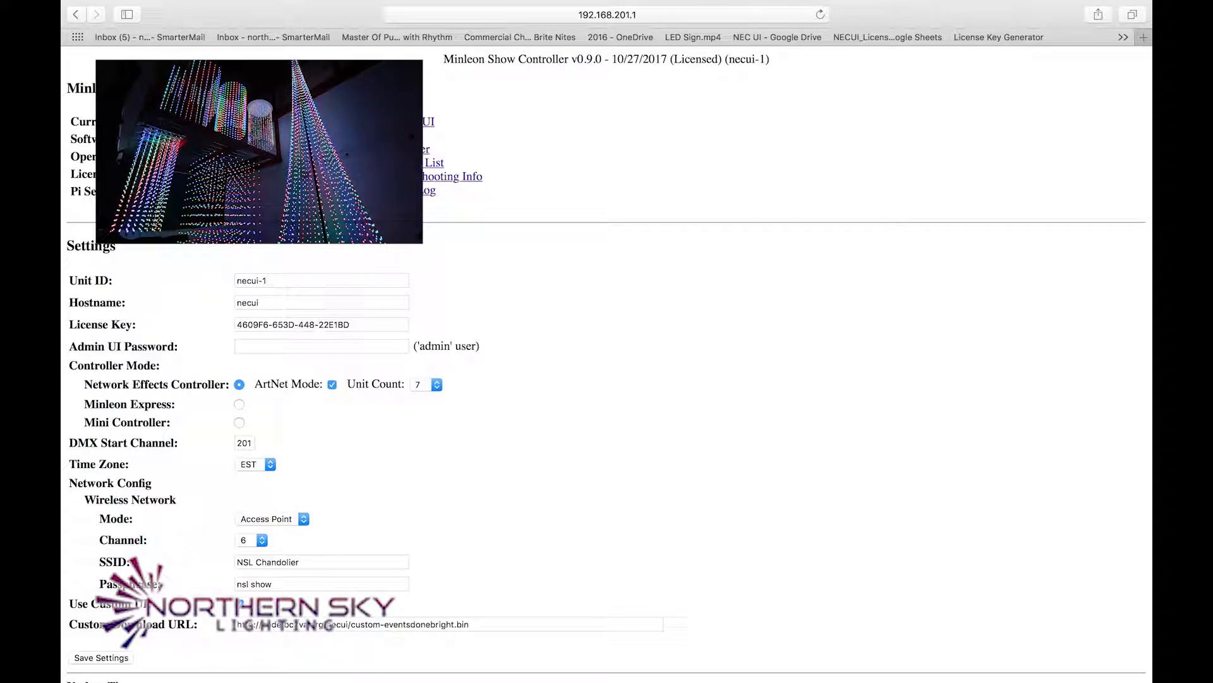
- Load the custom UI and try it out with the Drip and Cane Blue presets, a slider adjustment and the Color Wheel mode
{"action": "key", "text": "Return"}
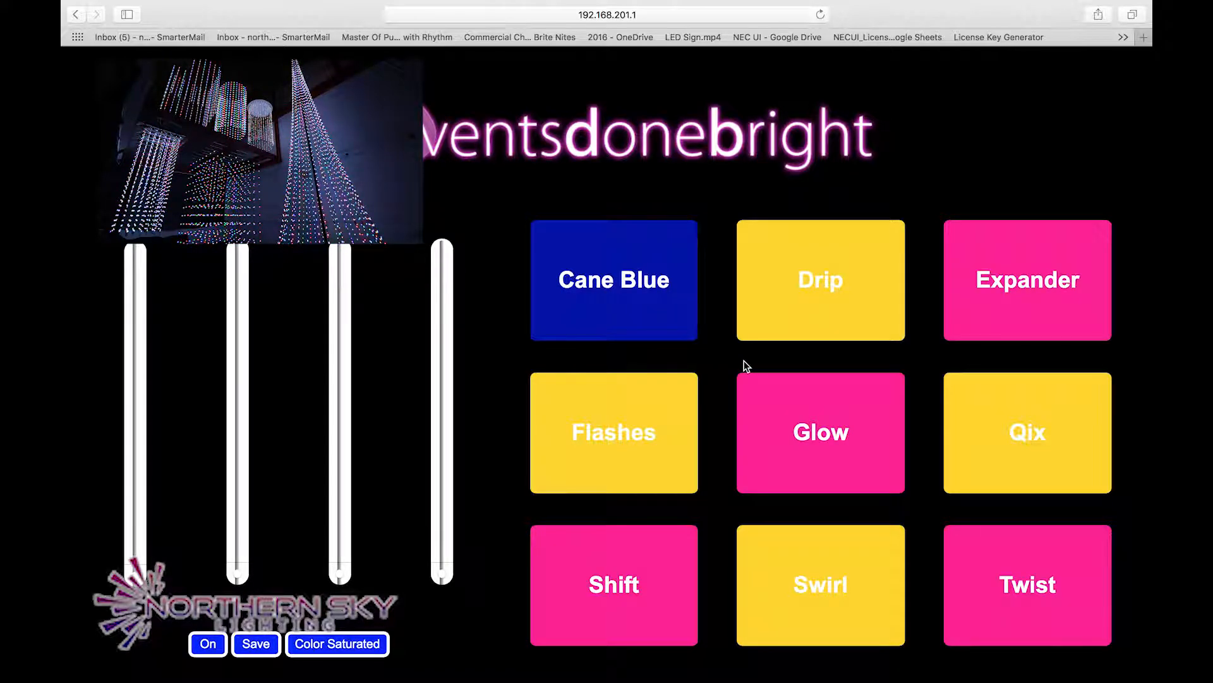
{"action": "left_click", "coordinate": [795, 297]}
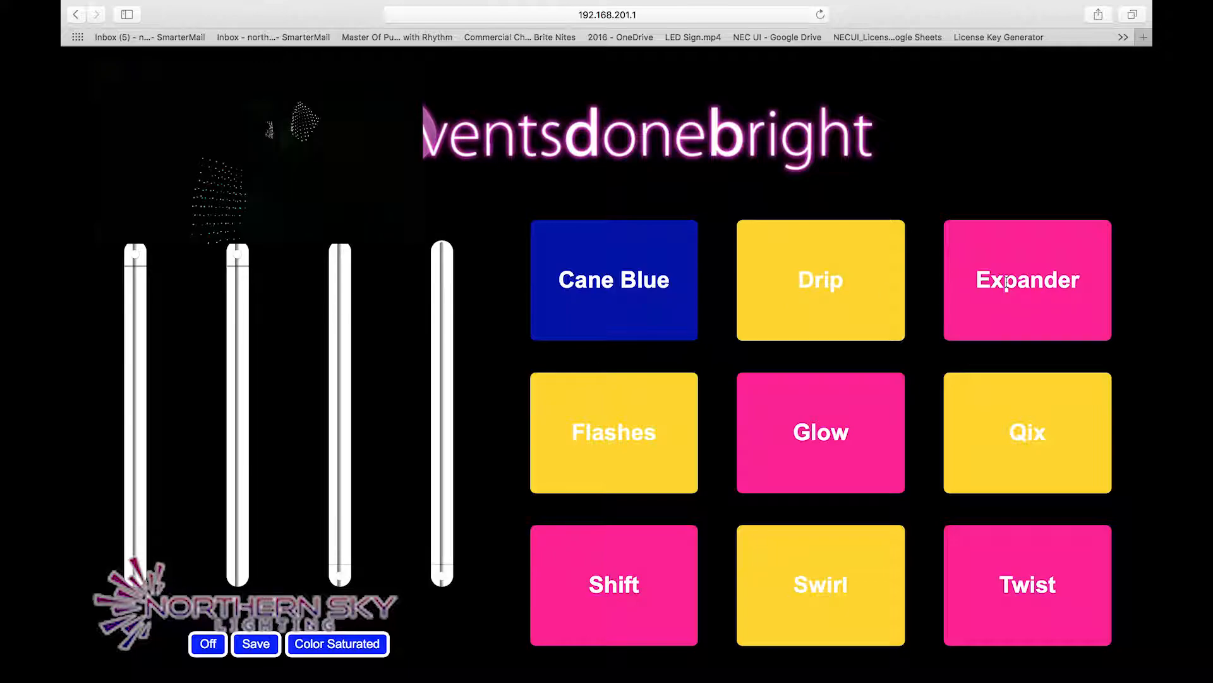
{"action": "left_click", "coordinate": [634, 288]}
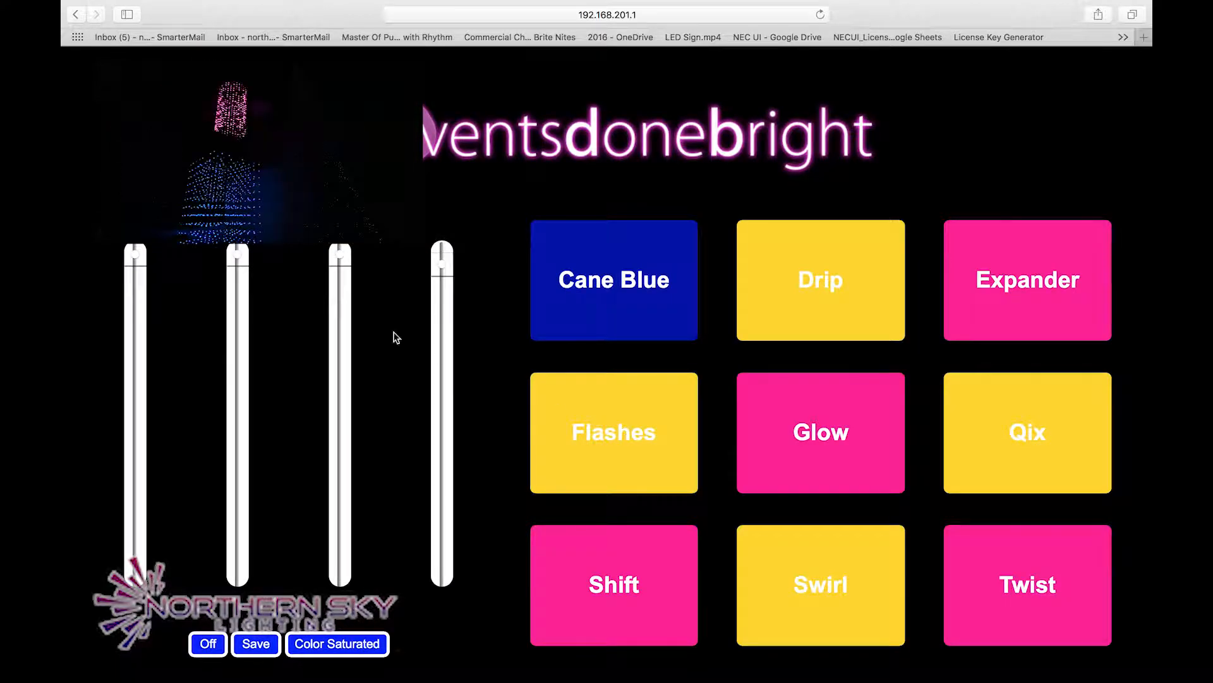
{"action": "left_click_drag", "start_coordinate": [236, 279], "coordinate": [237, 254]}
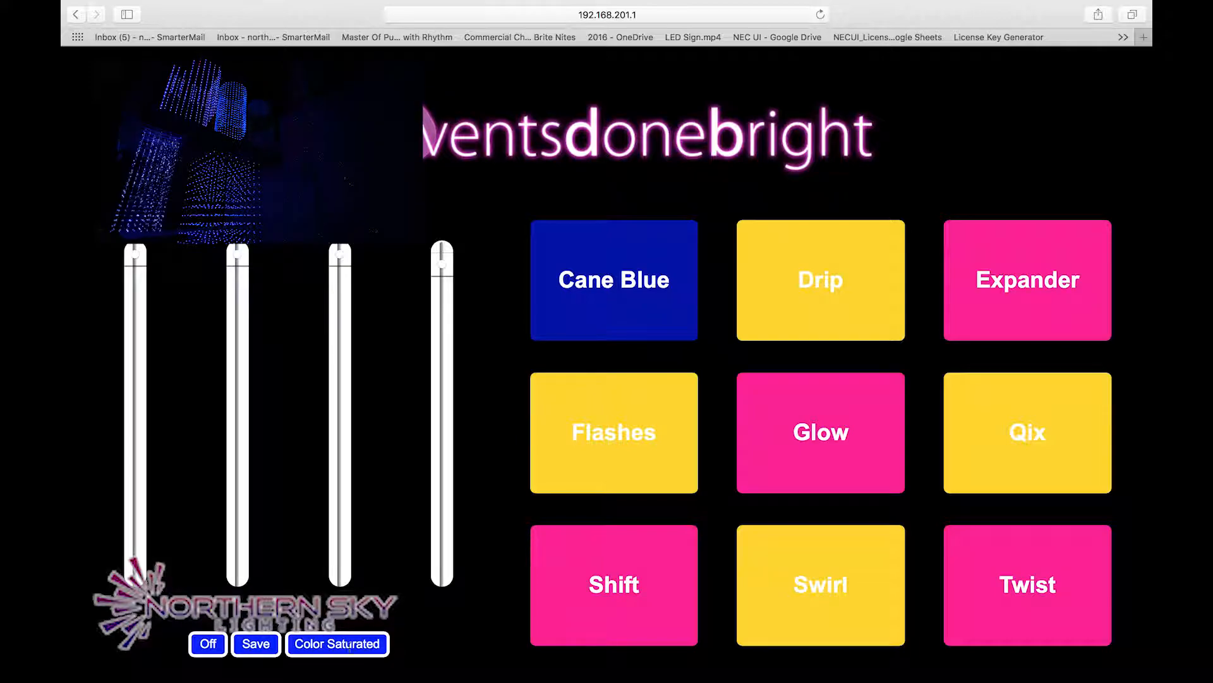
{"action": "left_click", "coordinate": [342, 643]}
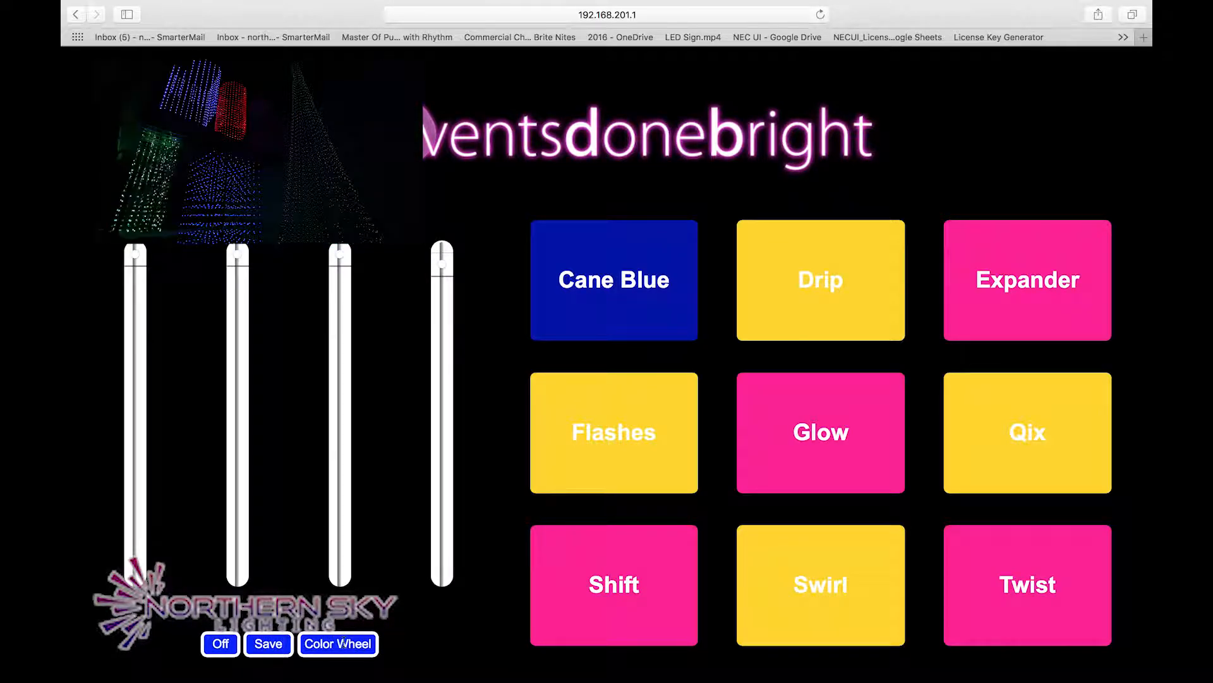